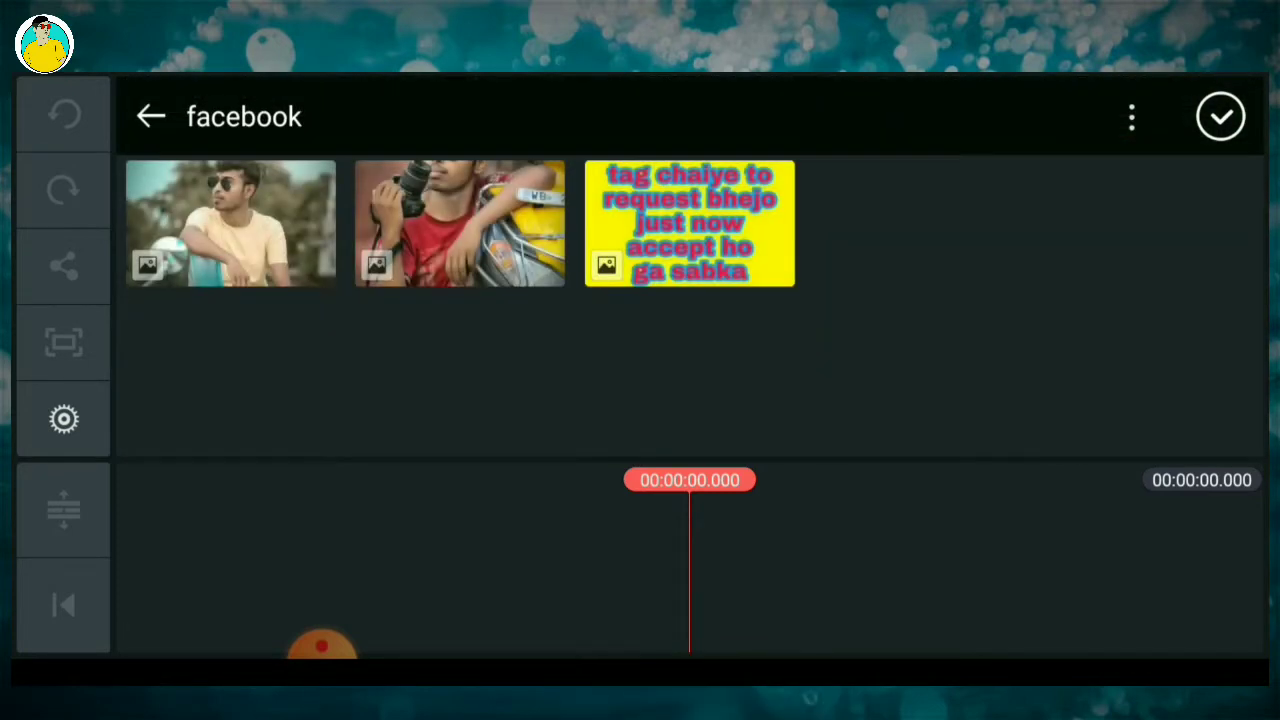
# Add the sunglasses portrait photo and stretch the clip to 17.97 seconds.
pyautogui.click(231, 223)
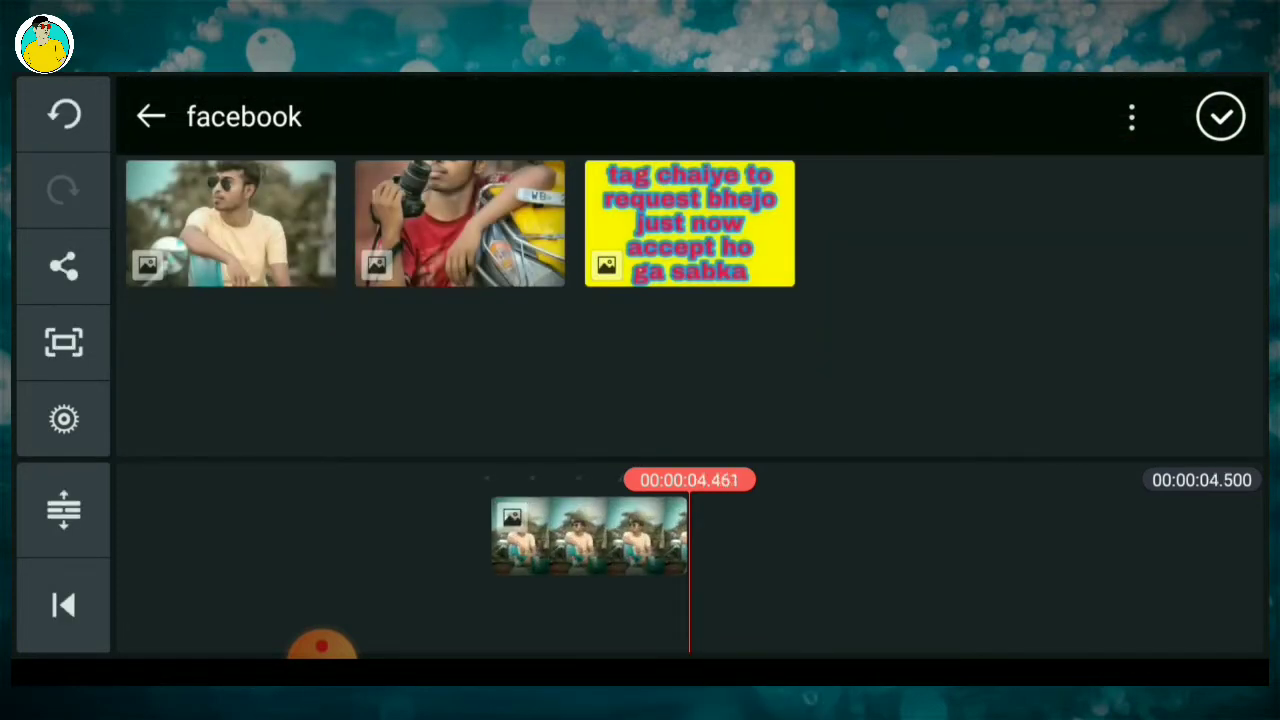
pyautogui.click(1221, 117)
pyautogui.click(590, 540)
pyautogui.moveTo(686, 540); pyautogui.dragTo(700, 540)
pyautogui.moveTo(300, 540); pyautogui.dragTo(900, 540)
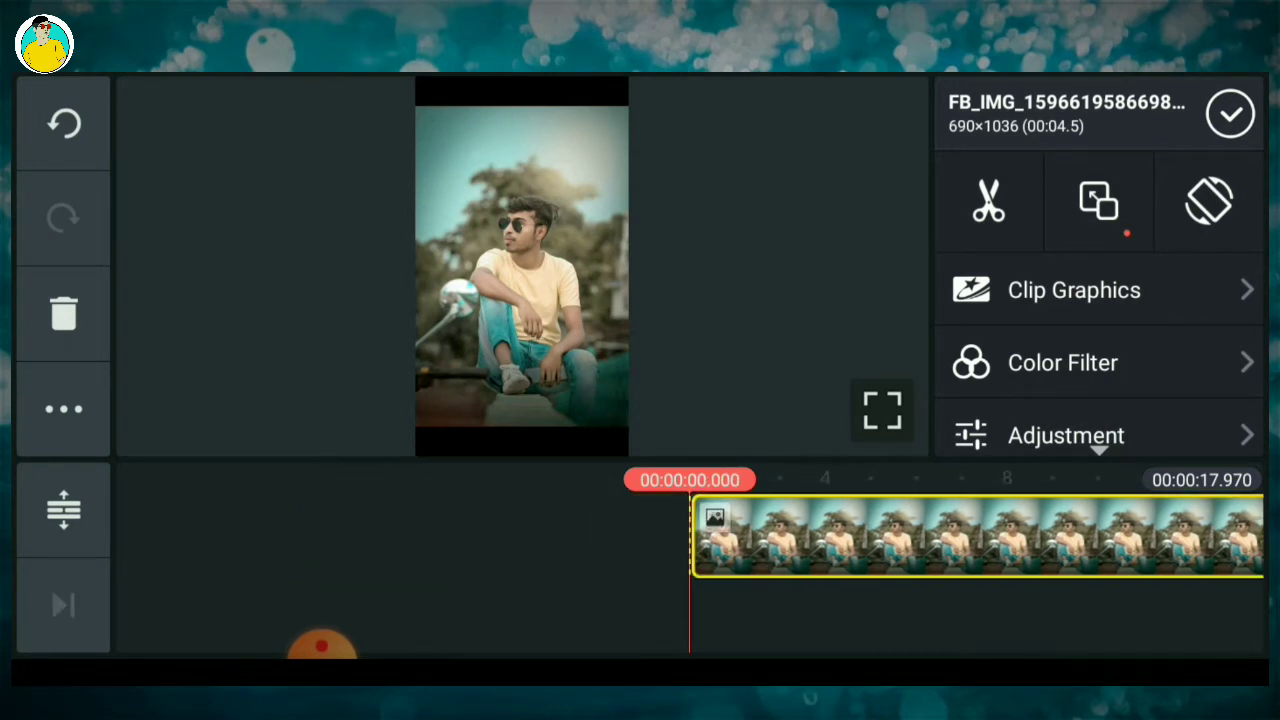
# Zoom the photo to fill the frame, with end framing matching the start.
pyautogui.click(1099, 203)
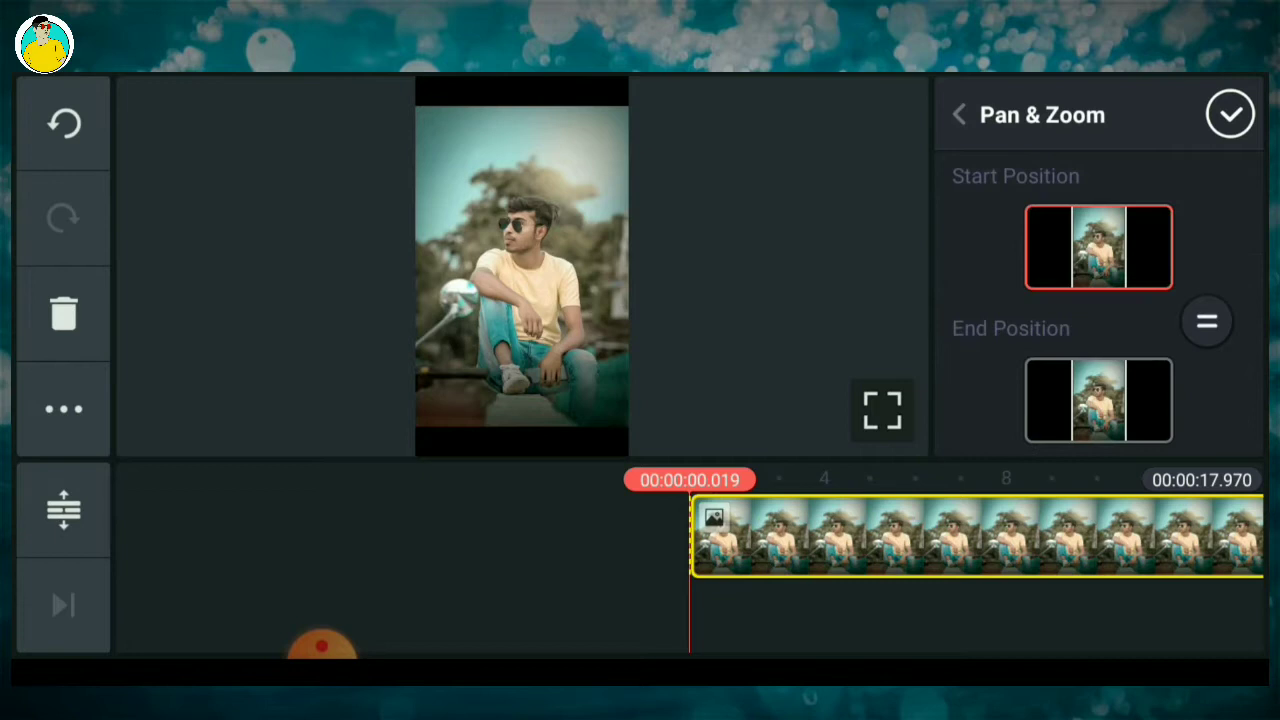
pyautogui.scroll(3, 522, 270)
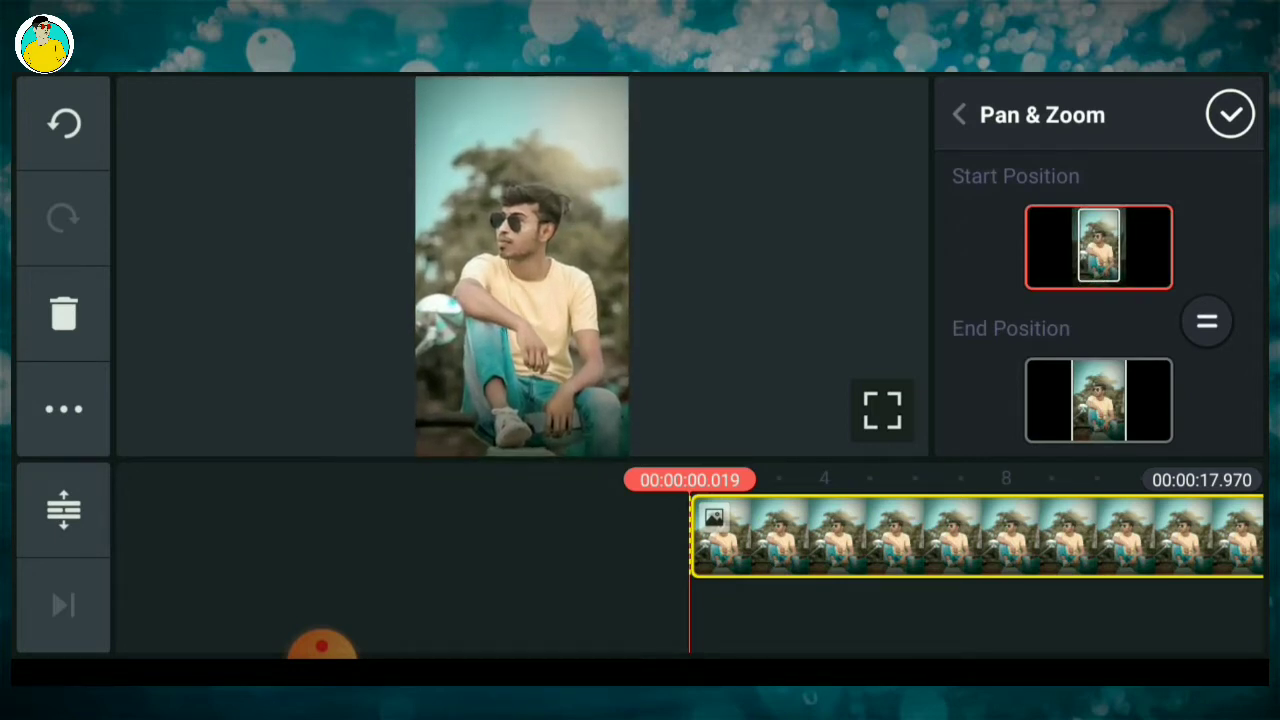
pyautogui.click(1207, 322)
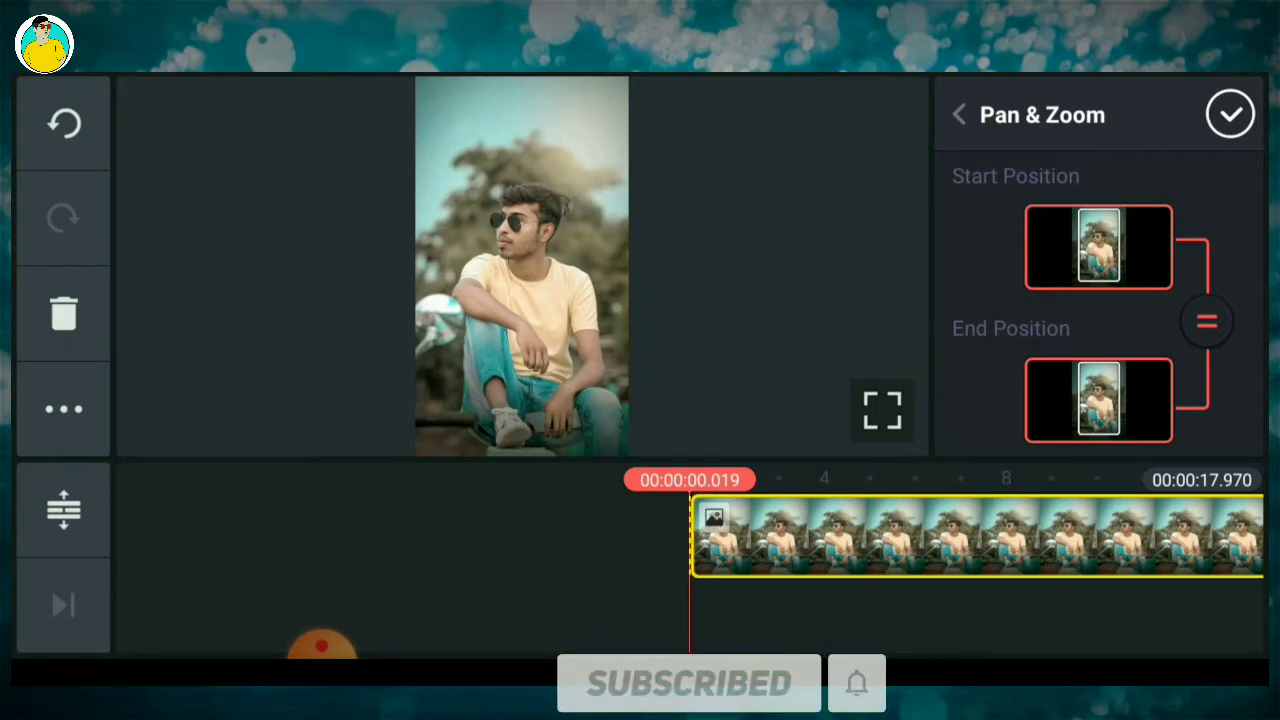
pyautogui.click(1230, 115)
# Turn on the vignette for the portrait photo clip.
pyautogui.click(900, 540)
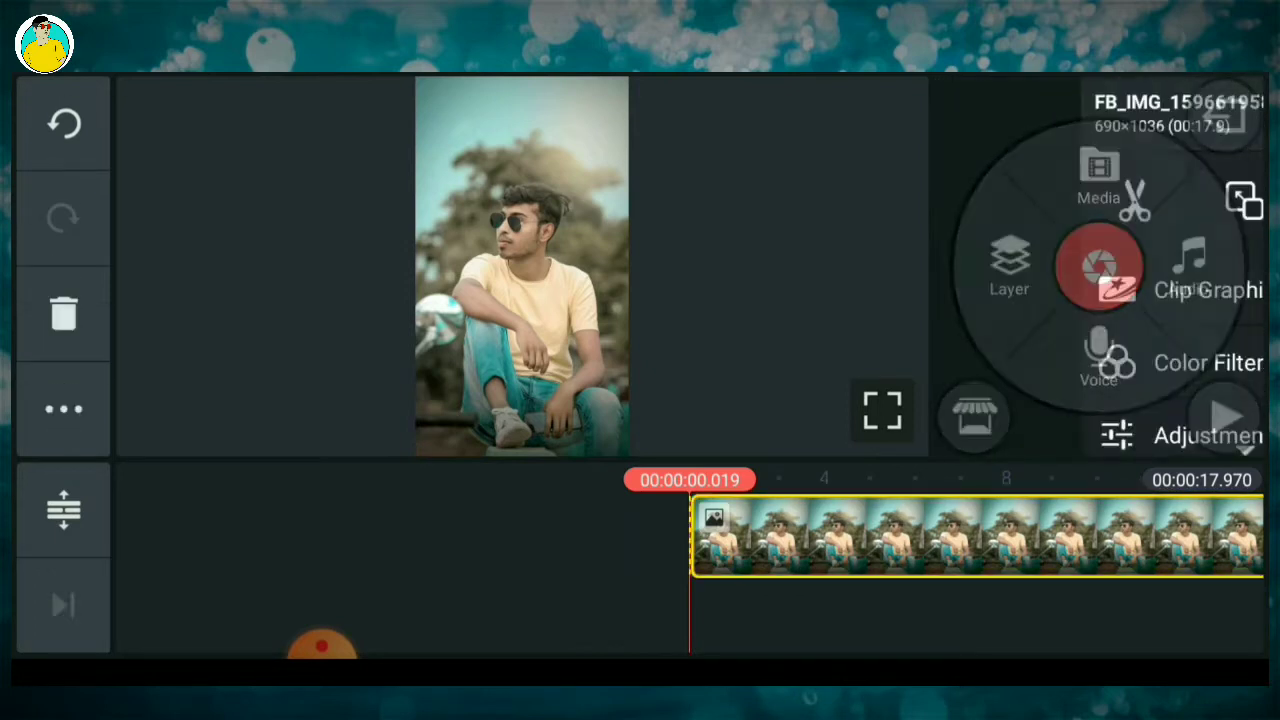
pyautogui.scroll(-2, 1098, 300)
pyautogui.click(1208, 342)
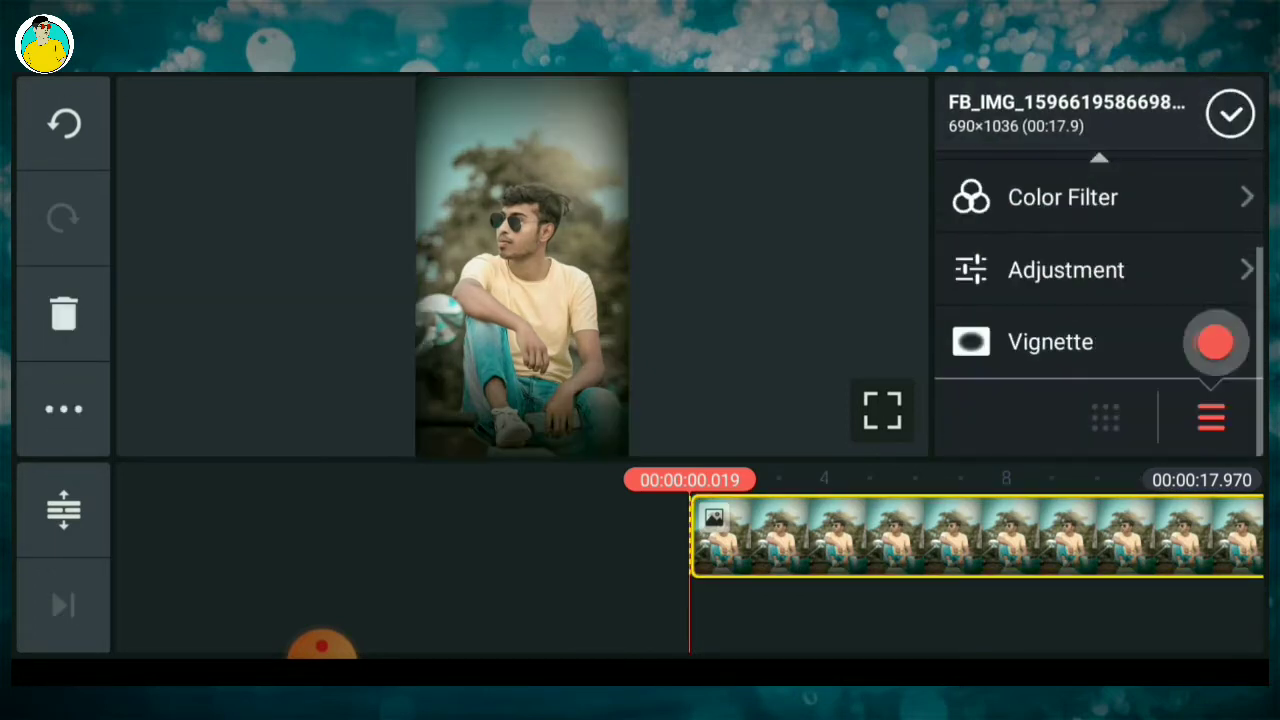
pyautogui.click(1230, 115)
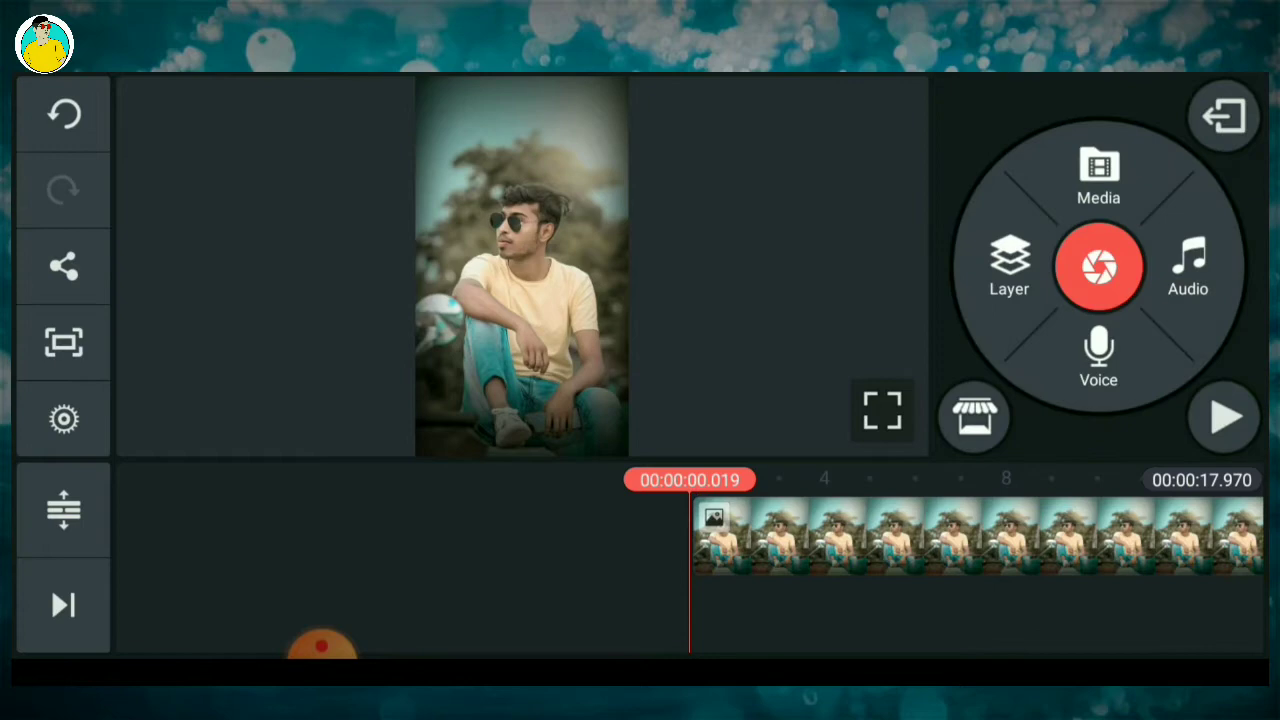
# Add Vignette.png from Download as a layer spanning the full 17.970 seconds.
pyautogui.click(1009, 265)
pyautogui.click(943, 129)
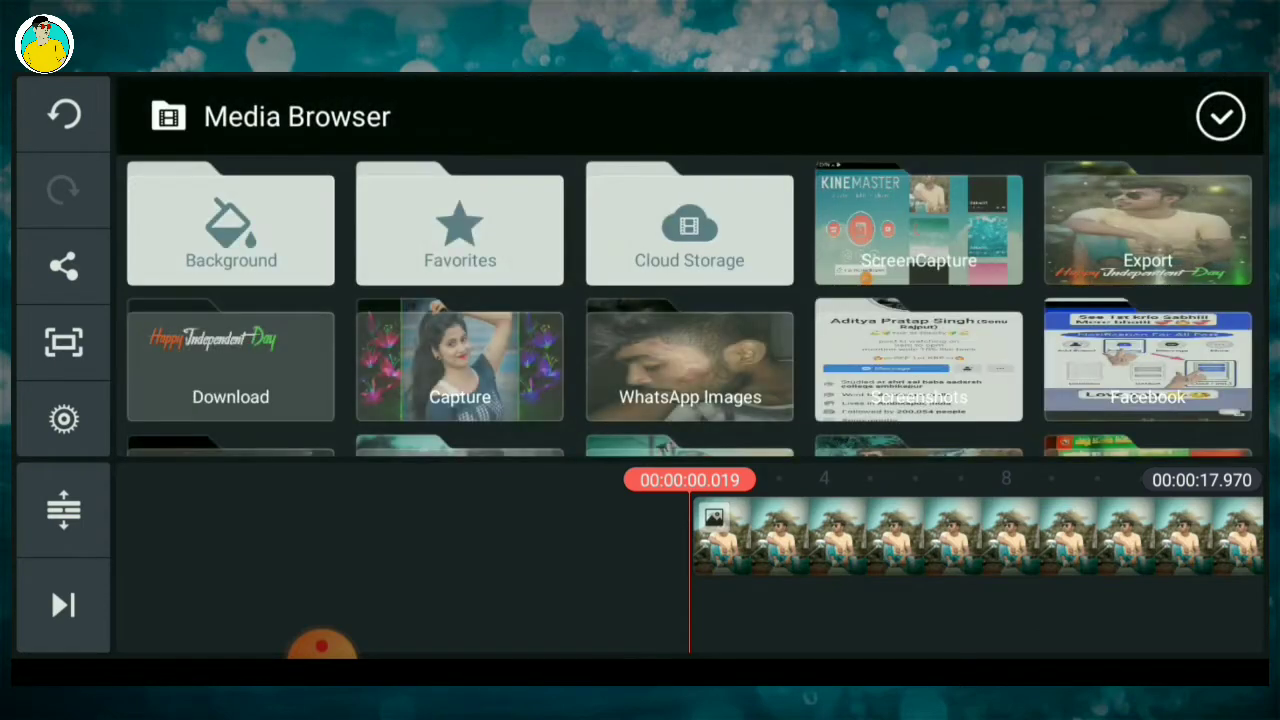
pyautogui.click(230, 366)
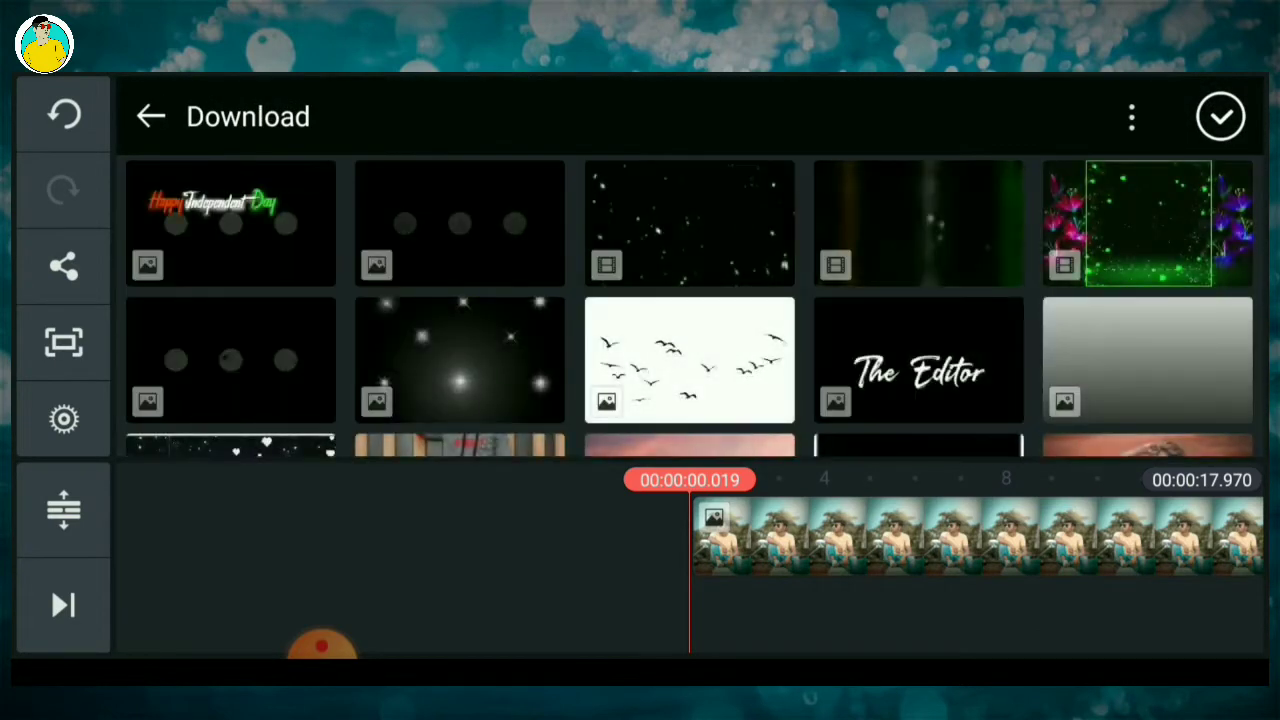
pyautogui.click(918, 222)
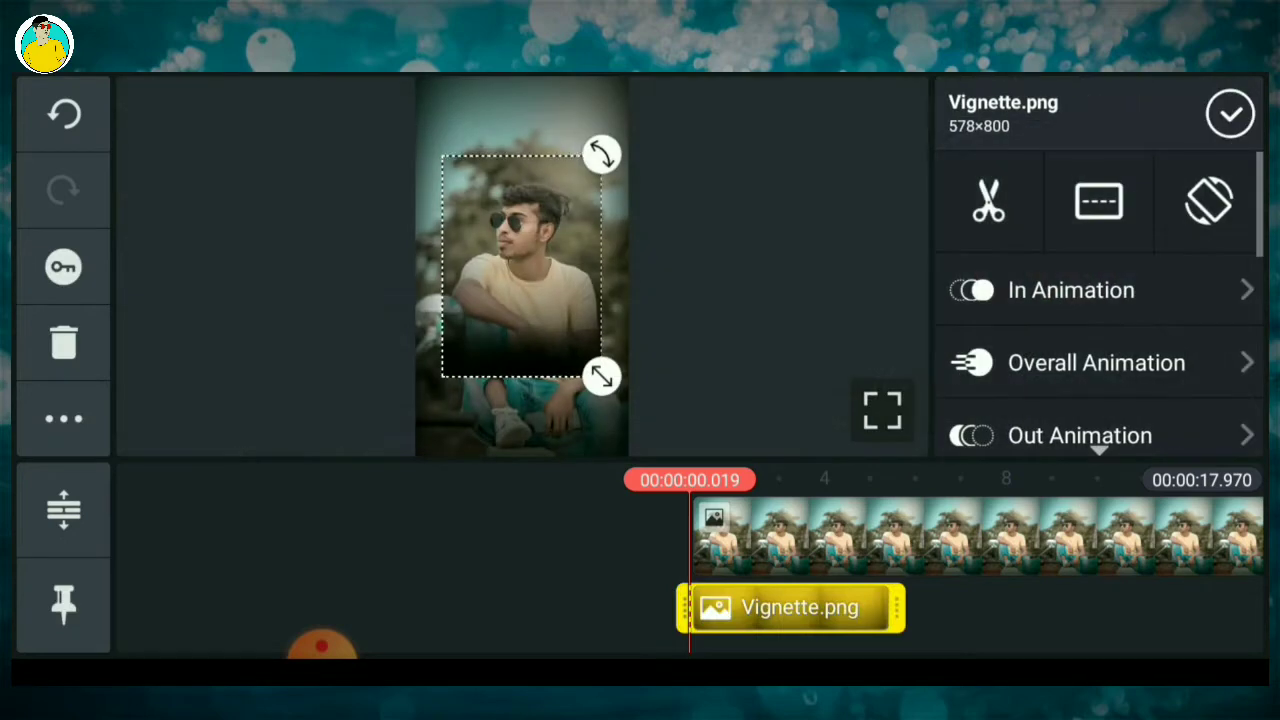
pyautogui.moveTo(895, 608); pyautogui.dragTo(1250, 608)
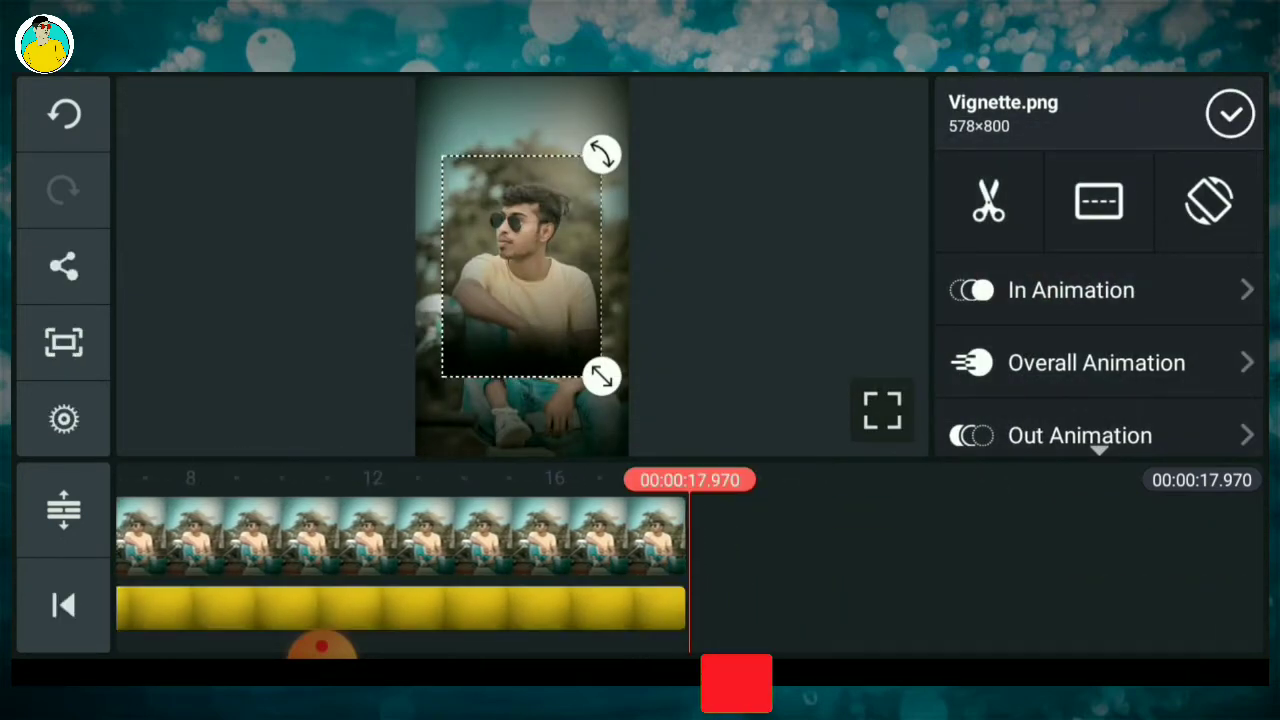
pyautogui.click(1231, 113)
# Enlarge the Vignette.png layer in the preview to cover the whole frame.
pyautogui.click(62, 605)
pyautogui.click(900, 607)
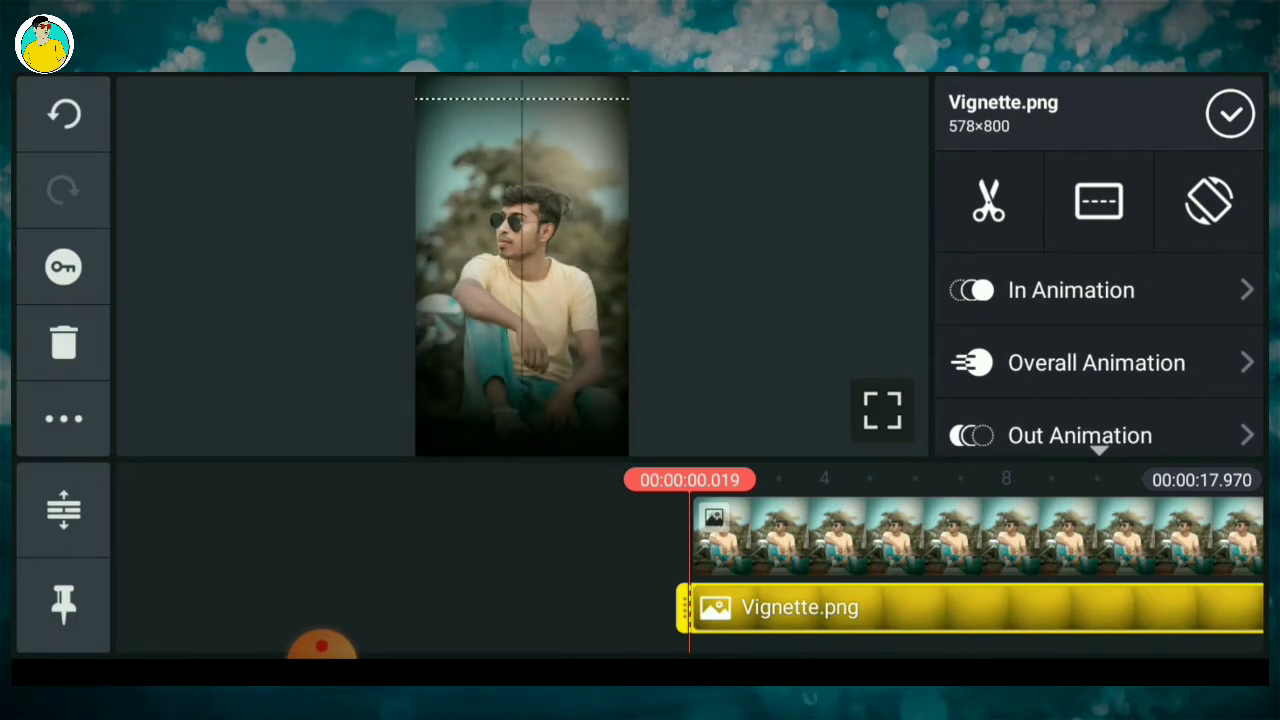
pyautogui.moveTo(580, 400); pyautogui.dragTo(627, 455)
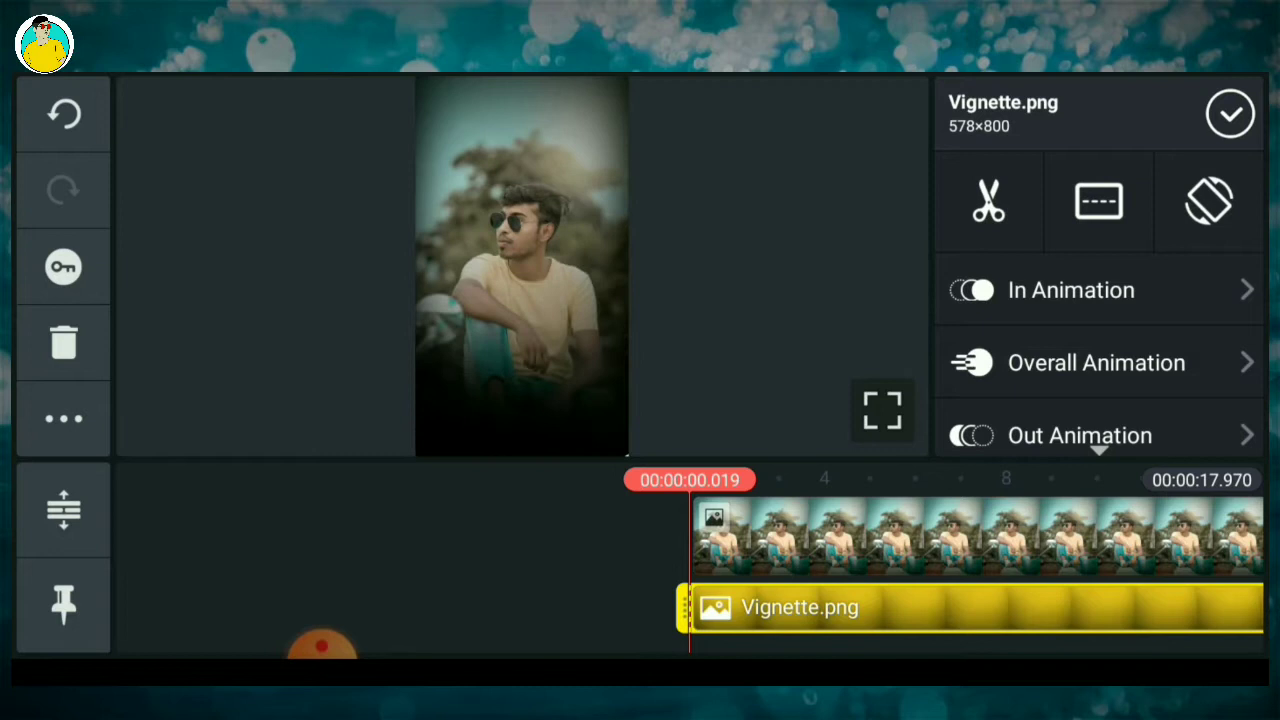
pyautogui.click(1230, 114)
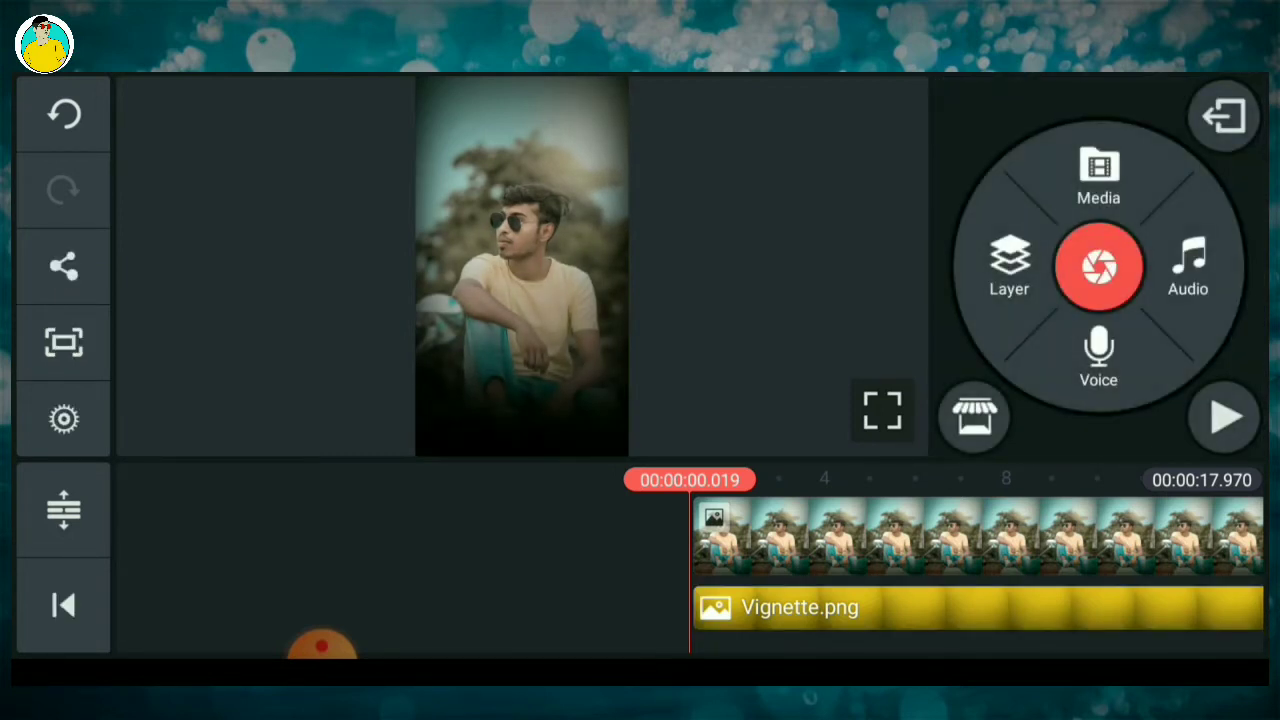
# Add VID_20200807202727.mp4 from Download as a full-frame layer.
pyautogui.click(1009, 266)
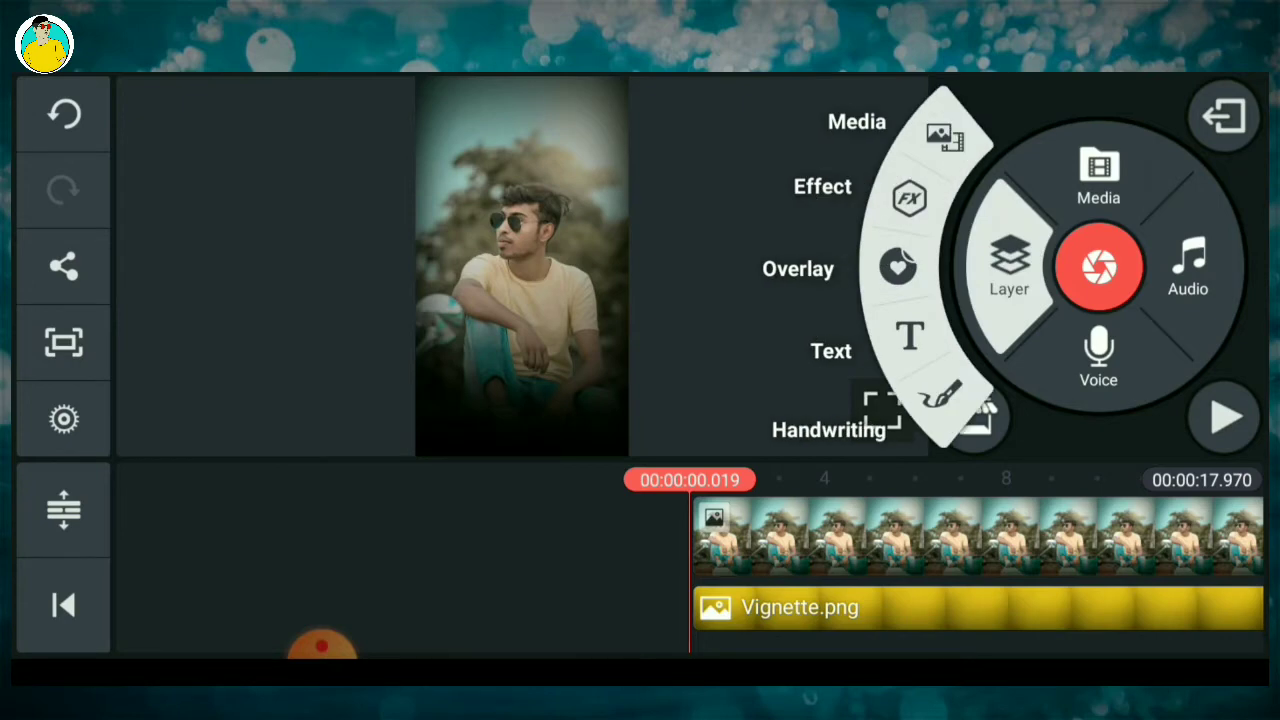
pyautogui.click(945, 135)
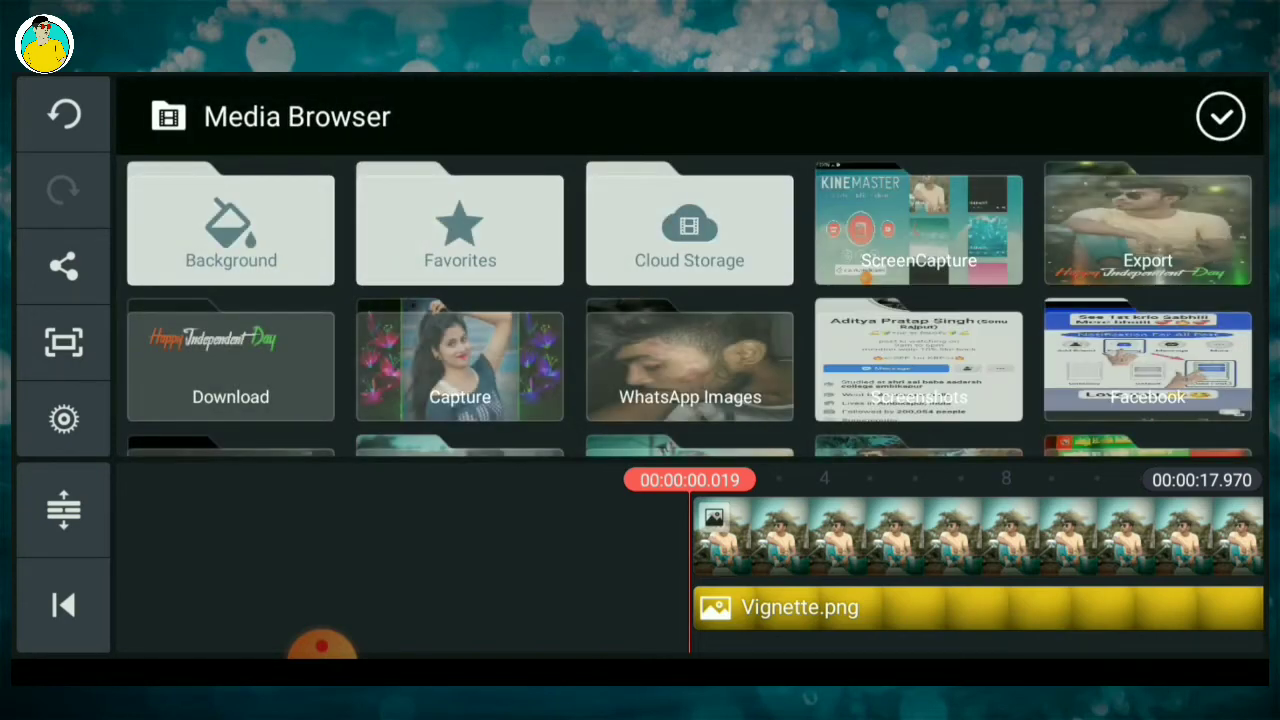
pyautogui.click(230, 365)
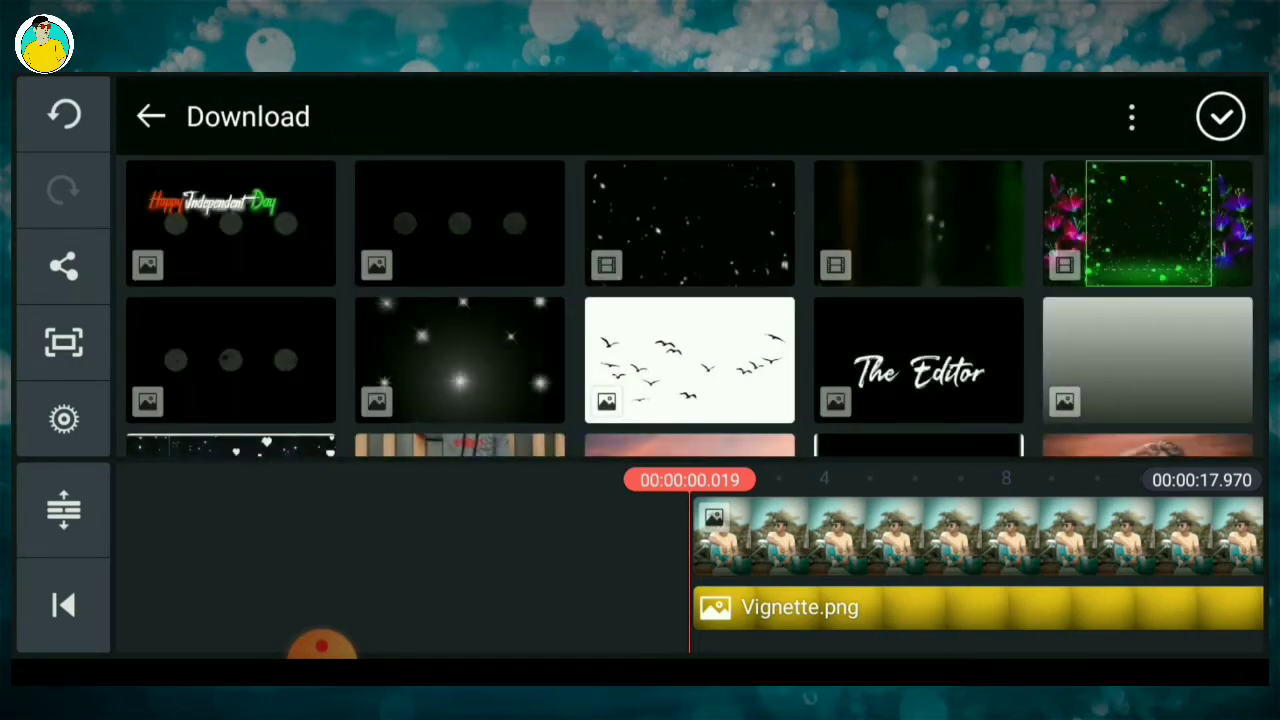
pyautogui.click(689, 222)
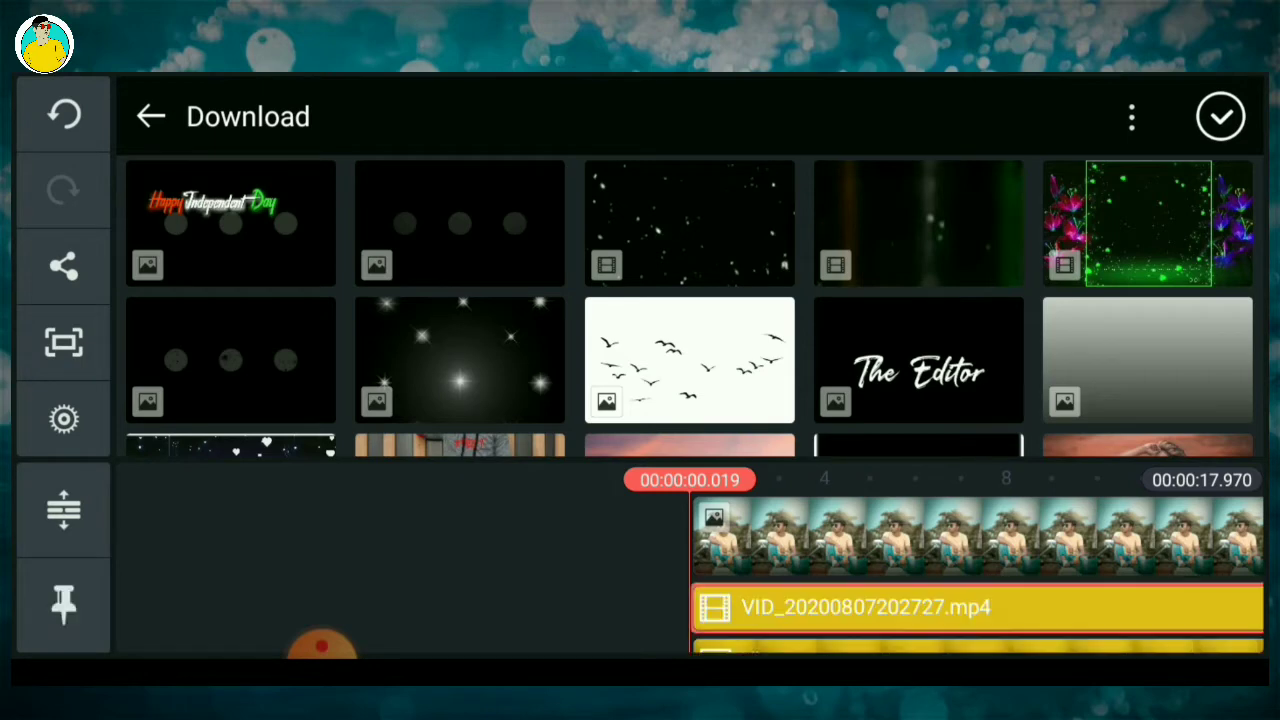
pyautogui.click(1099, 202)
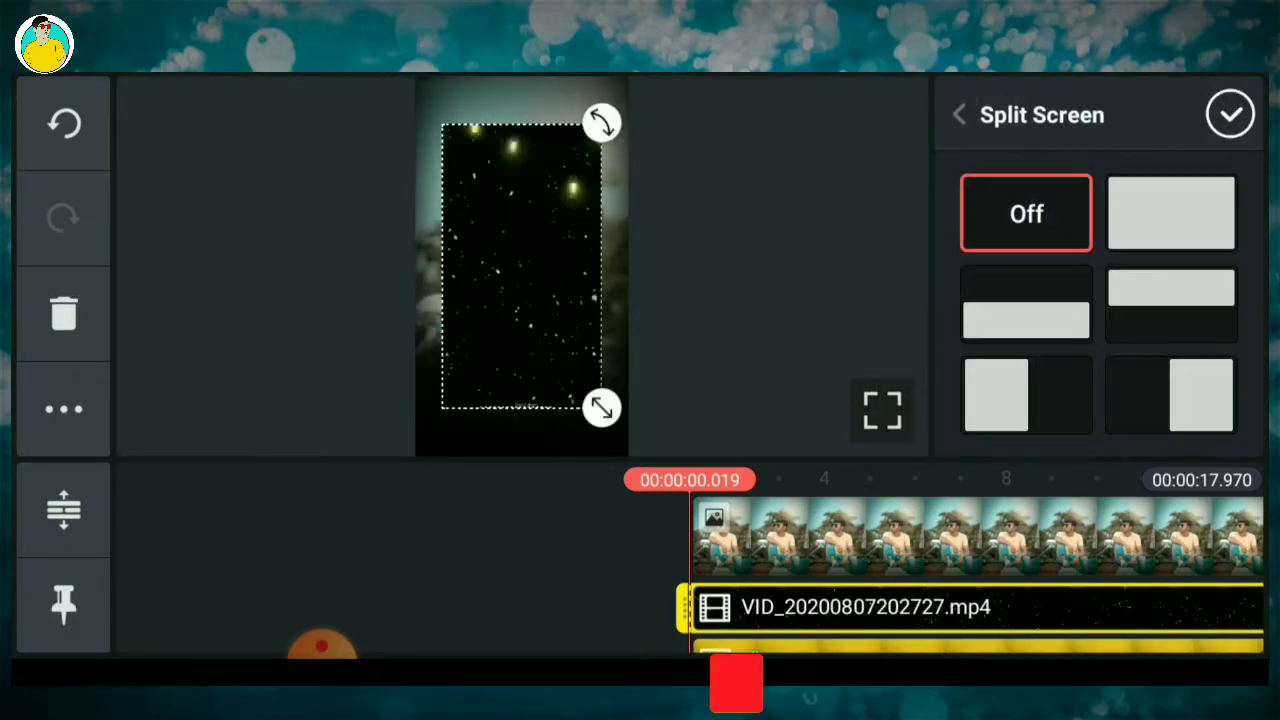
pyautogui.click(1180, 210)
pyautogui.click(1231, 114)
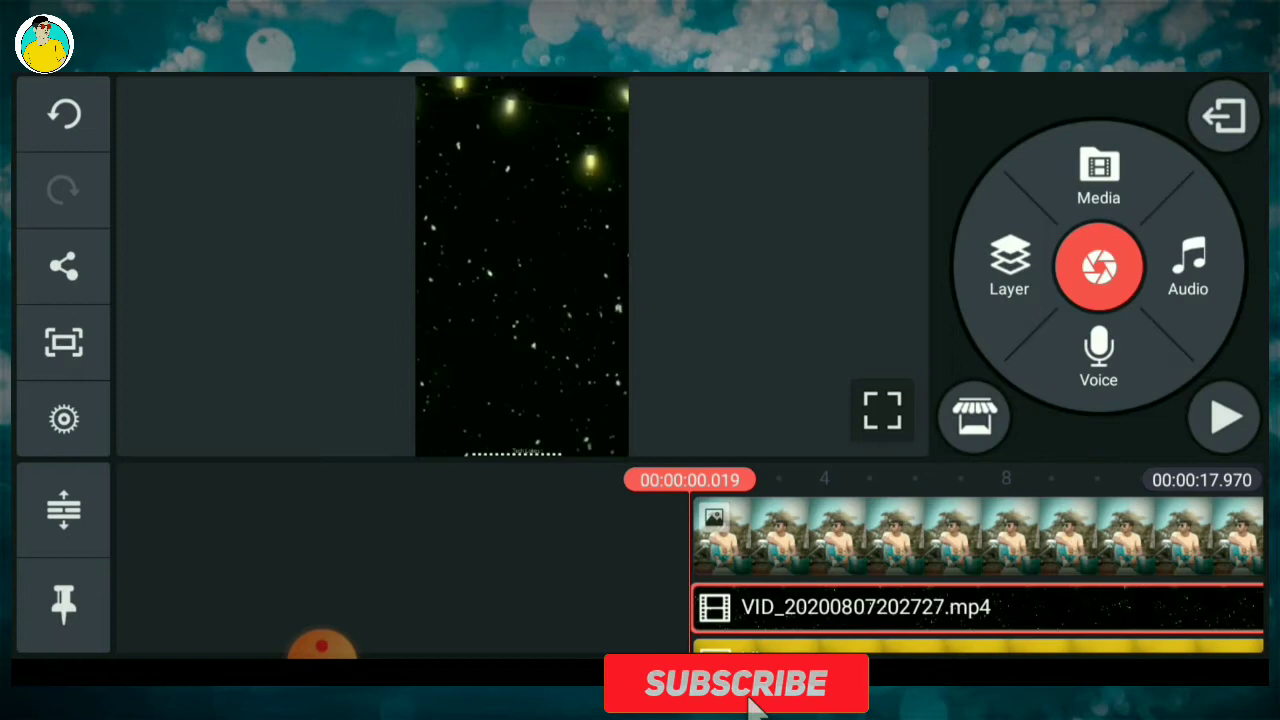
# Set the sparkle layer's blending mode to Screen.
pyautogui.click(900, 607)
pyautogui.scroll(-5, 1099, 300)
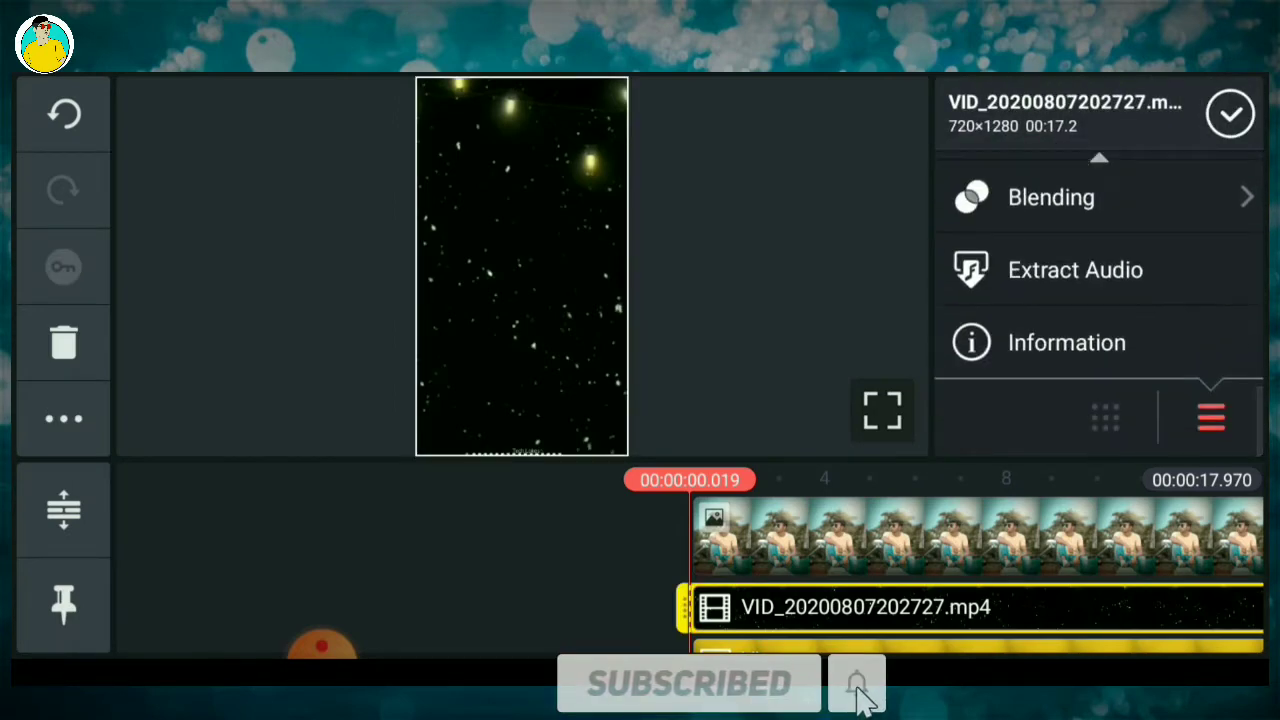
pyautogui.click(1051, 197)
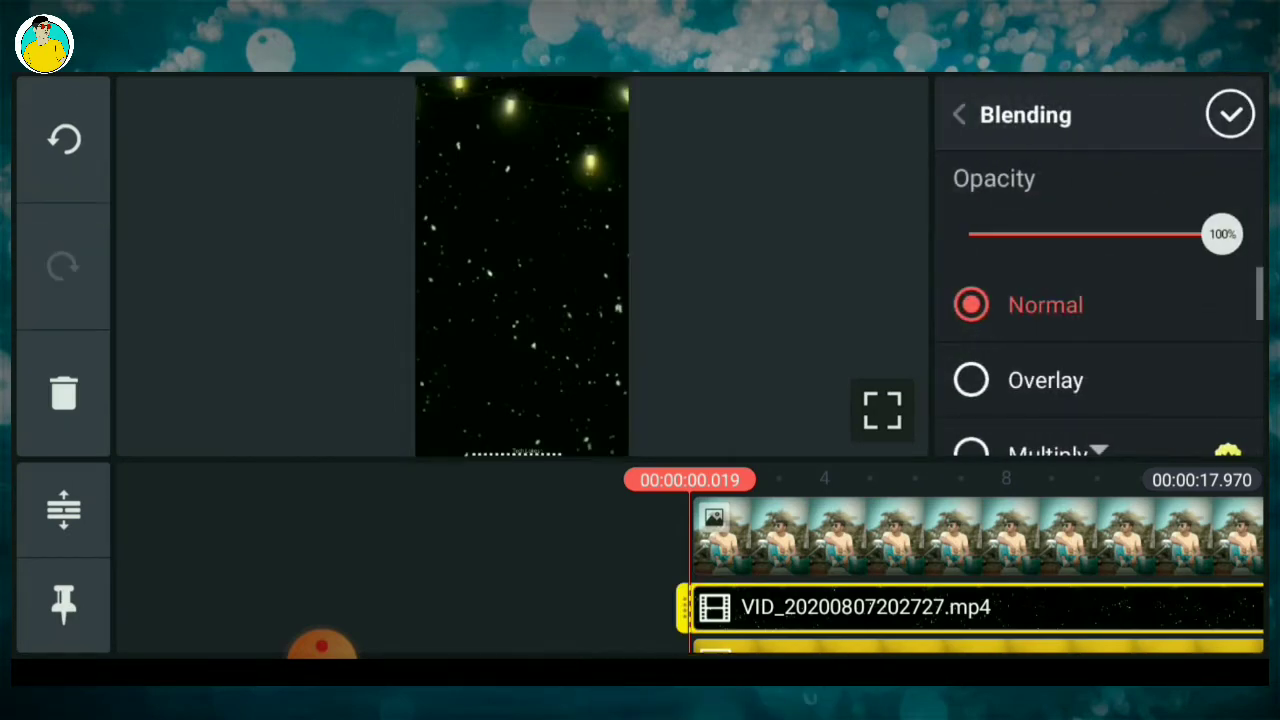
pyautogui.scroll(-2, 1099, 380)
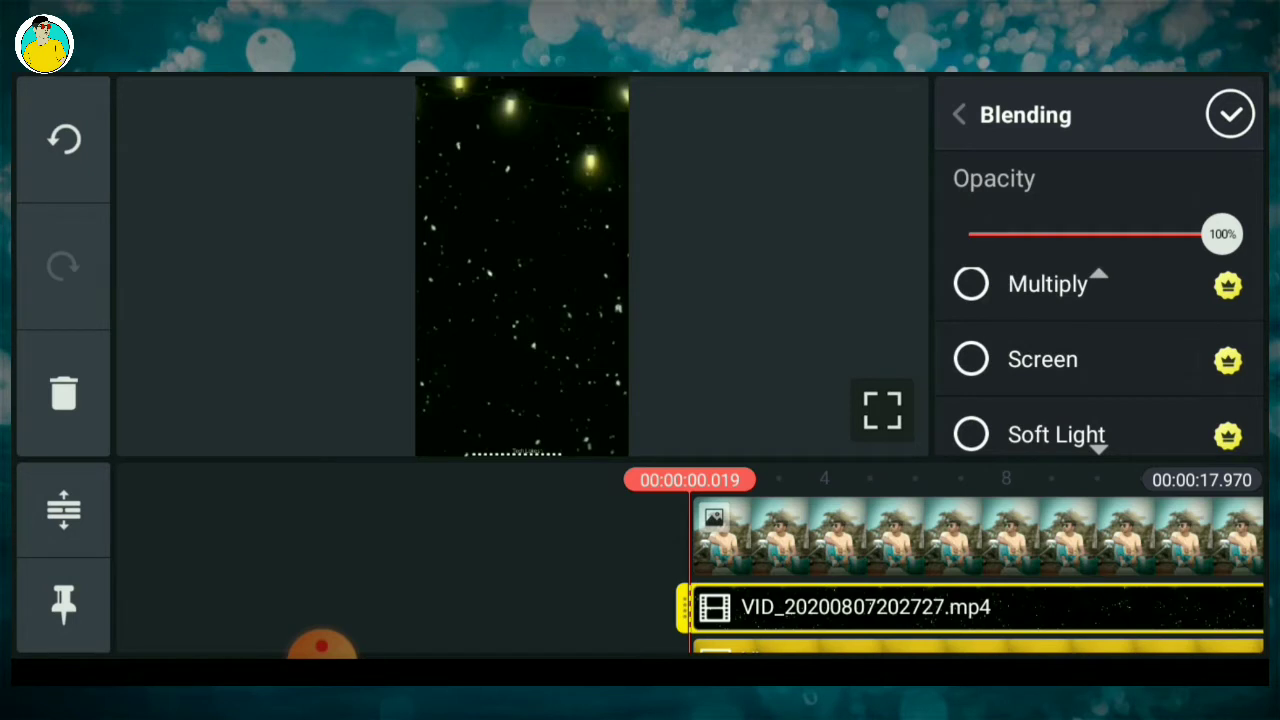
pyautogui.click(971, 359)
# Give the sparkle layer saturation +106 and contrast +25 in Adjustment.
pyautogui.click(1230, 115)
pyautogui.click(900, 607)
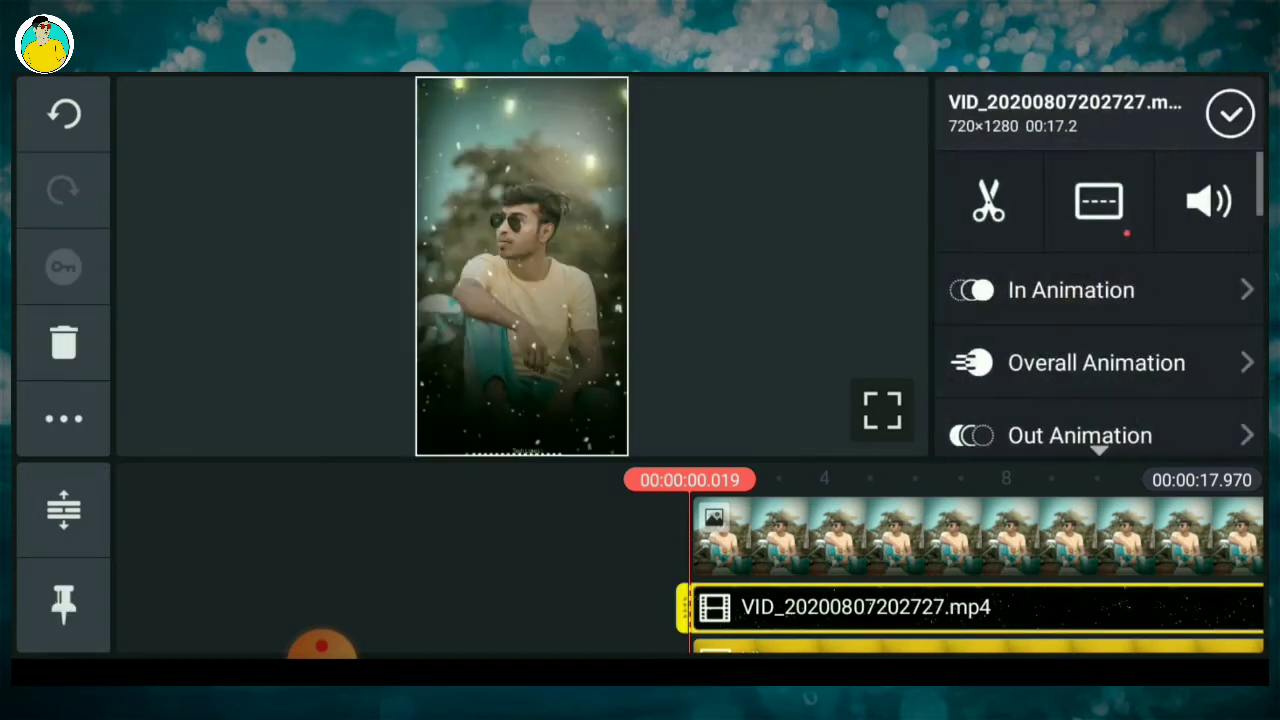
pyautogui.scroll(-3, 1100, 330)
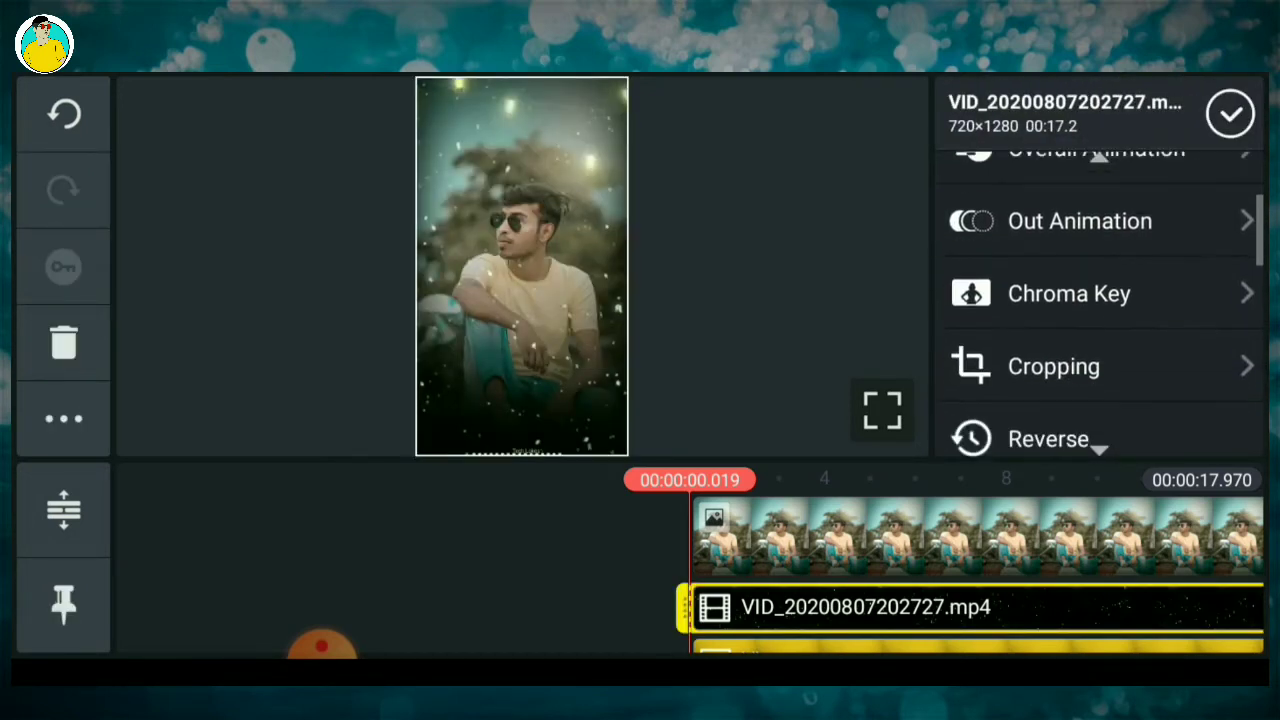
pyautogui.scroll(-3, 1100, 330)
pyautogui.scroll(-2, 1100, 330)
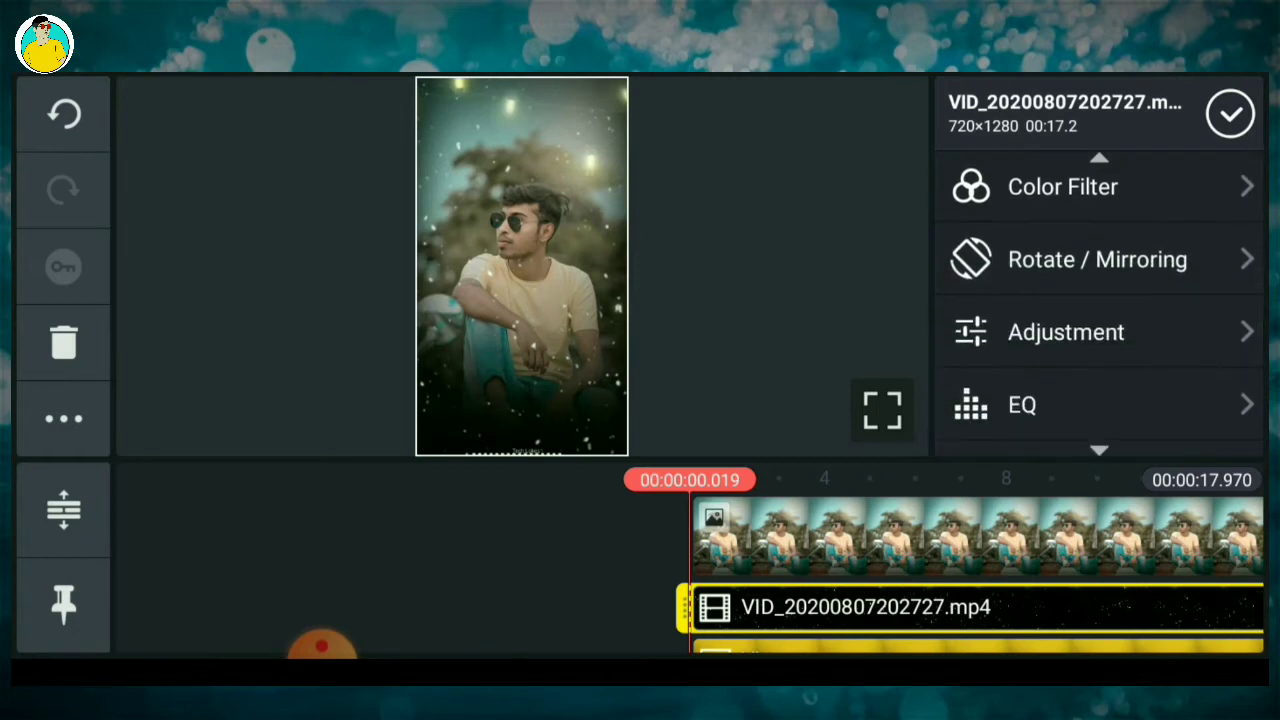
pyautogui.click(1066, 332)
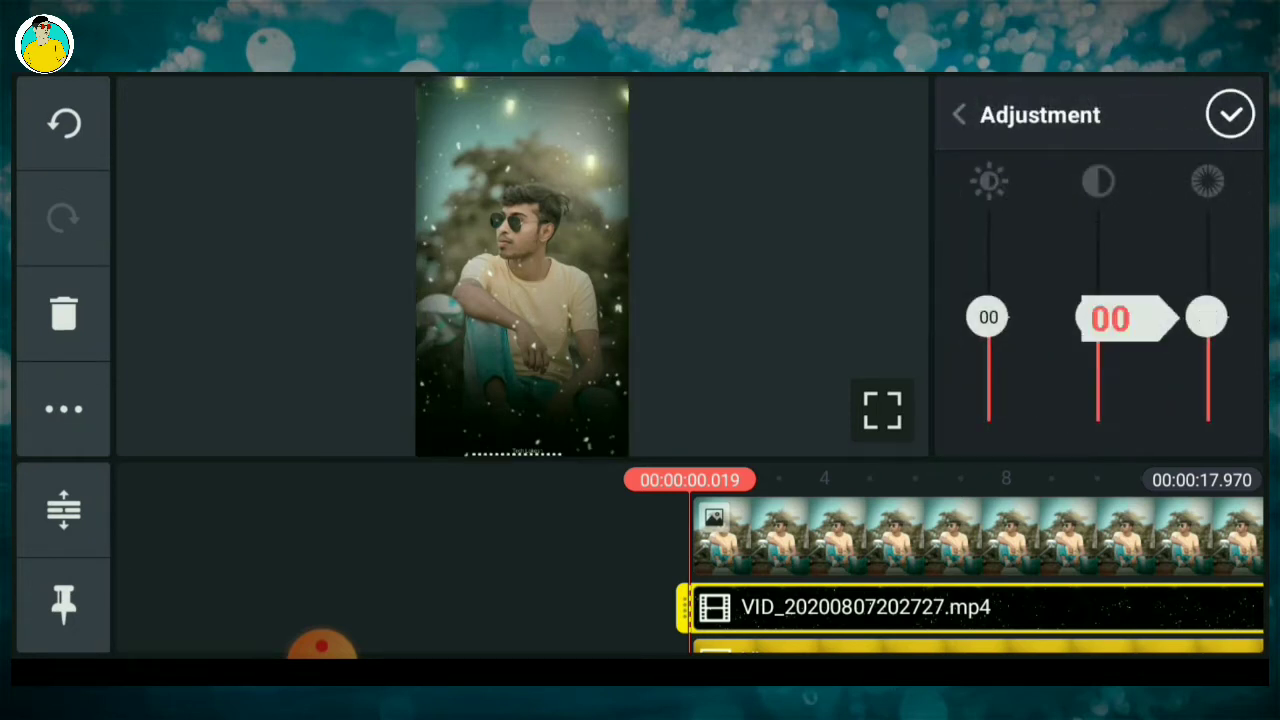
pyautogui.moveTo(1207, 317); pyautogui.dragTo(1207, 260)
pyautogui.moveTo(1097, 317); pyautogui.dragTo(1097, 293)
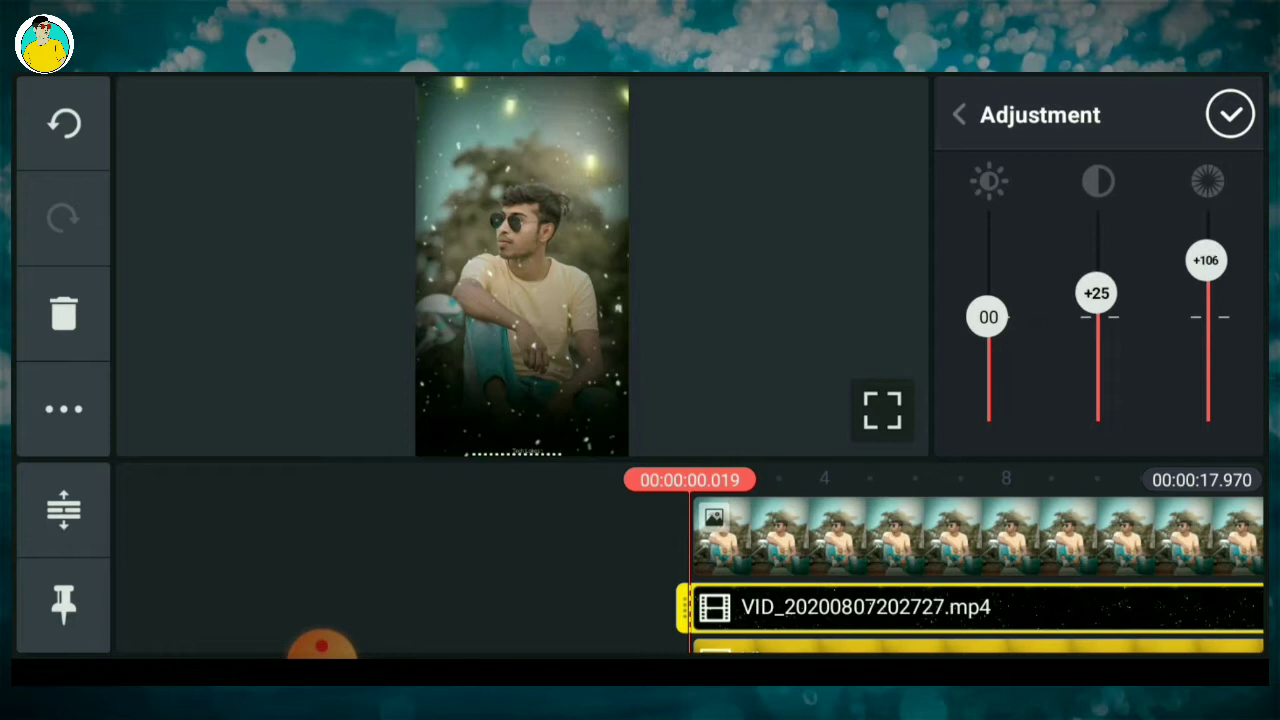
pyautogui.moveTo(988, 317); pyautogui.dragTo(988, 332)
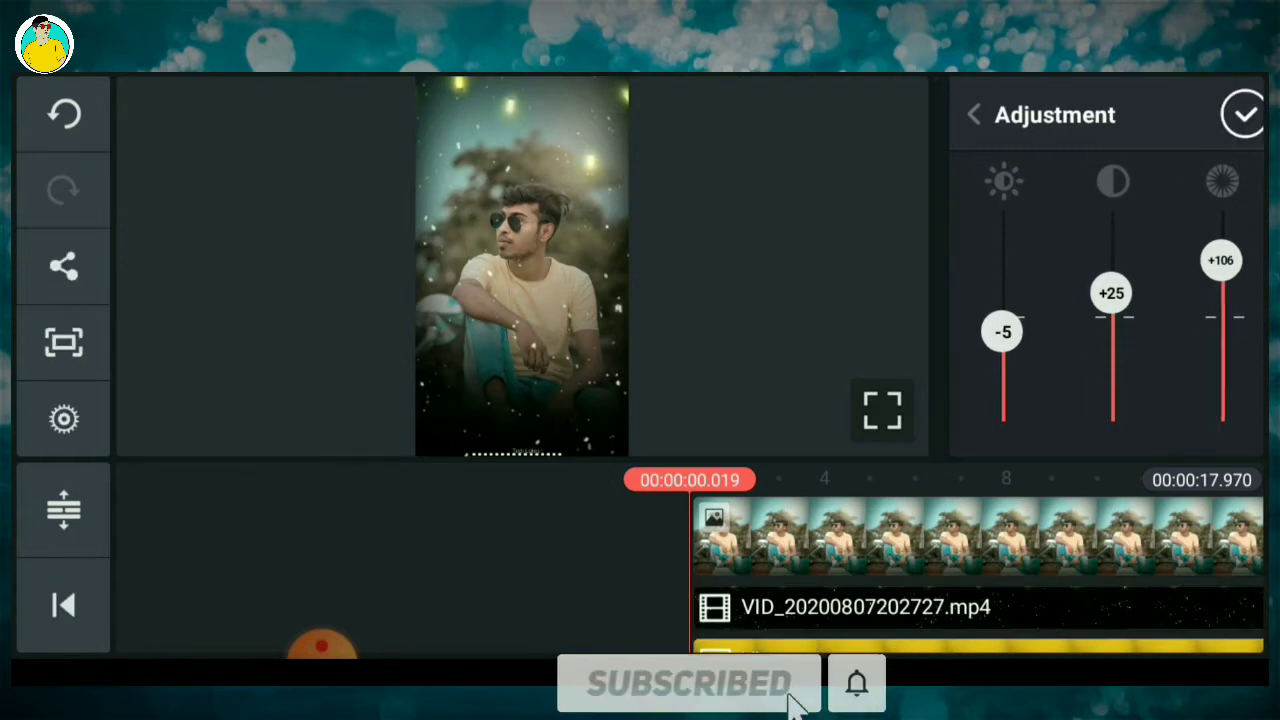
# Apply the sparkle layer's tone adjustments and scrub the preview back to the start.
pyautogui.click(1230, 115)
pyautogui.moveTo(900, 540)
pyautogui.mouseDown()
pyautogui.moveTo(760, 540)
pyautogui.moveTo(930, 540)
pyautogui.mouseUp()
# Add Untitled 743_720p_2.mp4 from the Download folder as a media layer.
pyautogui.click(1010, 262)
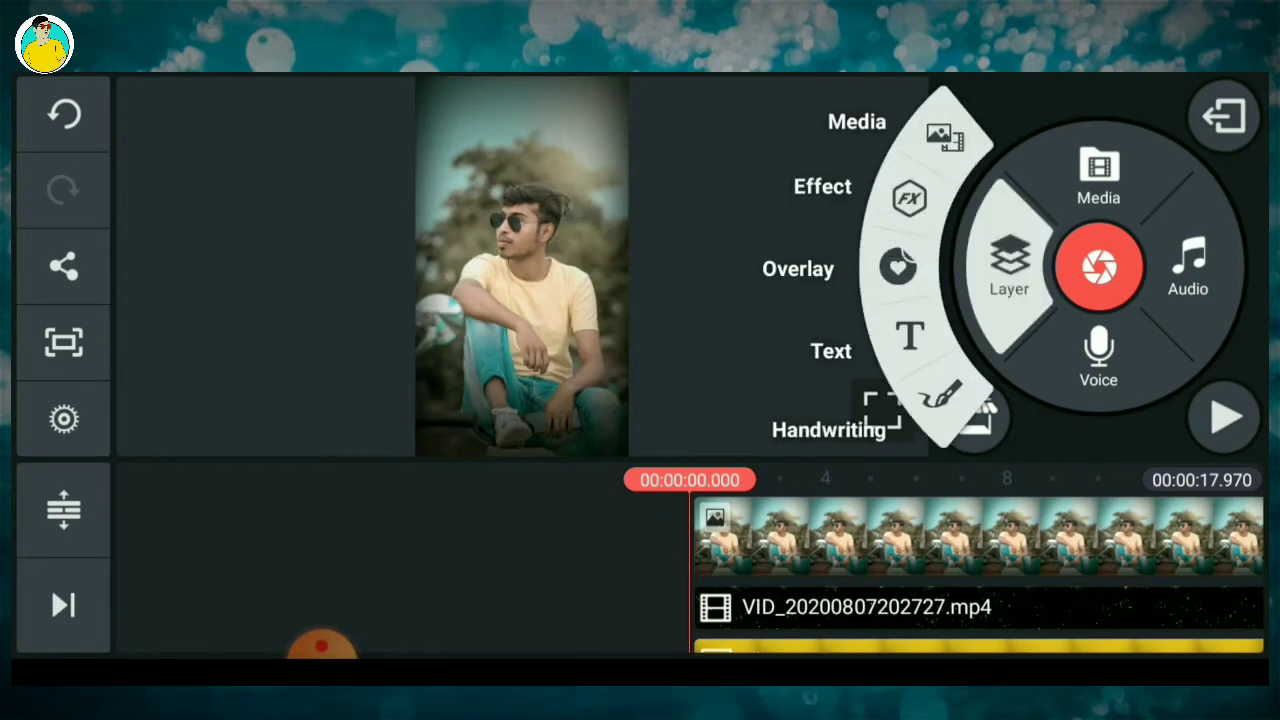
pyautogui.click(942, 136)
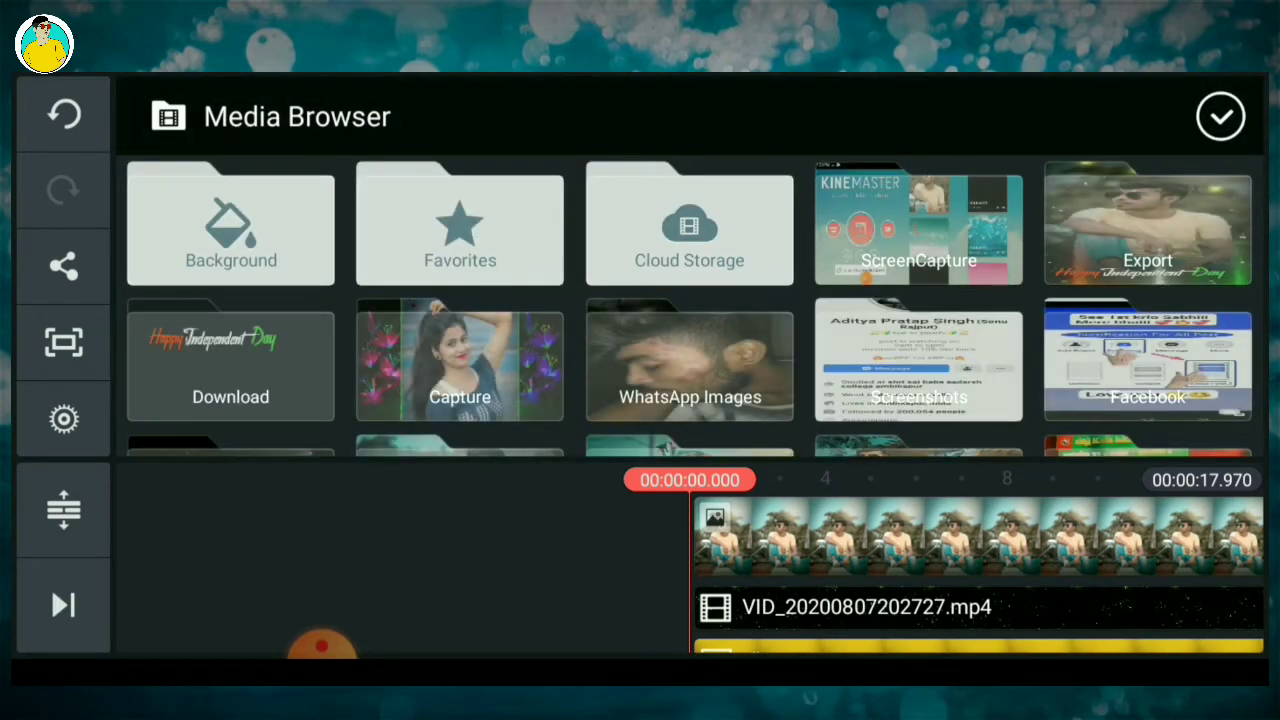
pyautogui.click(230, 365)
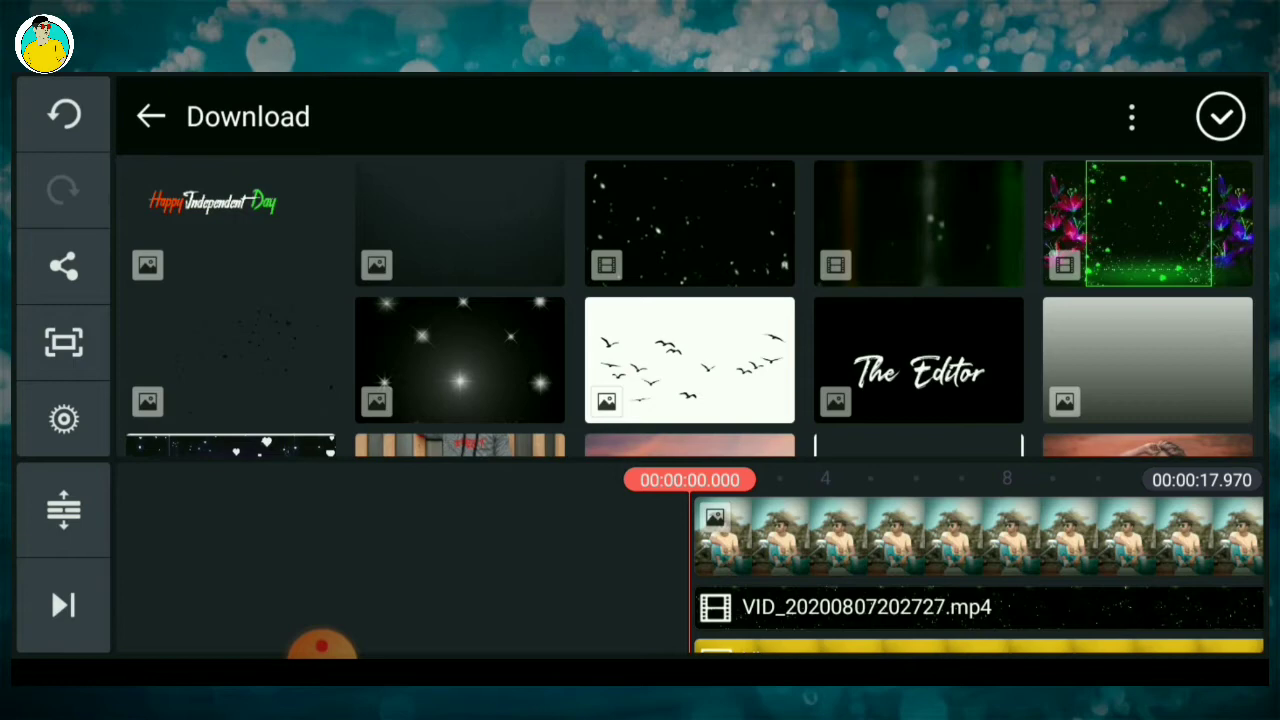
pyautogui.click(918, 222)
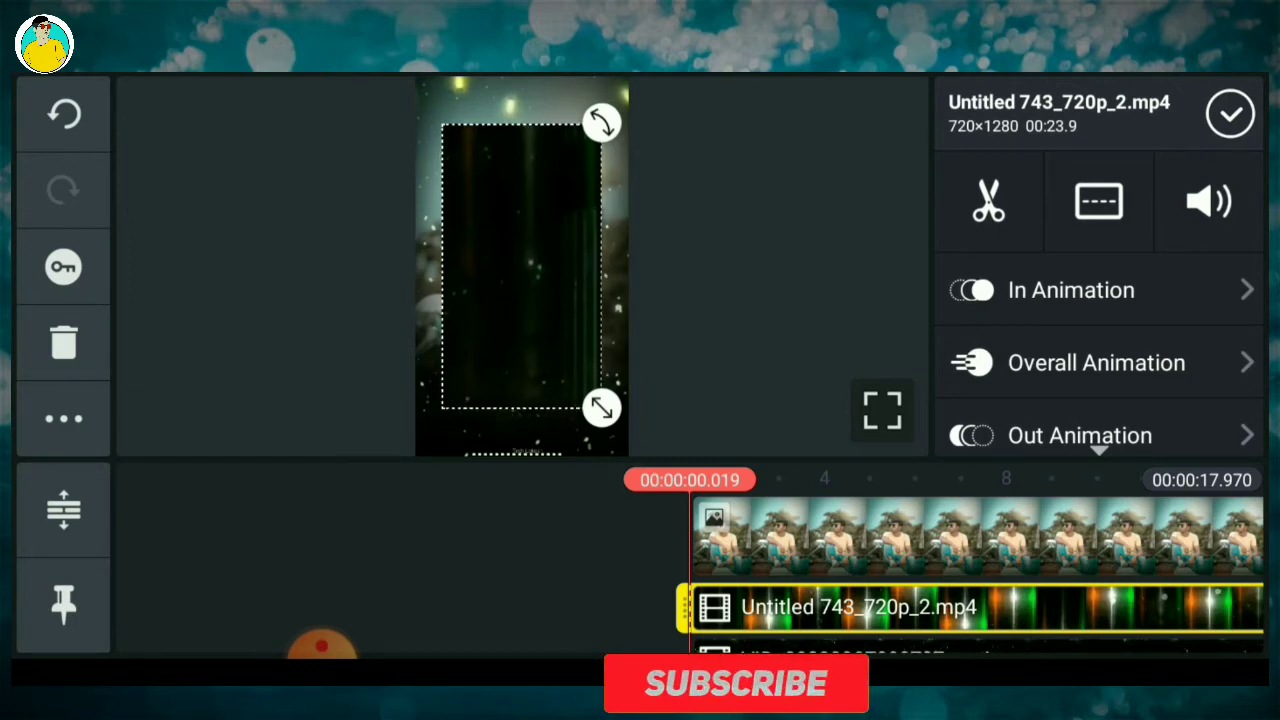
# Make the green light-leak layer full-frame and set its blending to Screen.
pyautogui.click(1099, 201)
pyautogui.click(1172, 212)
pyautogui.click(1230, 115)
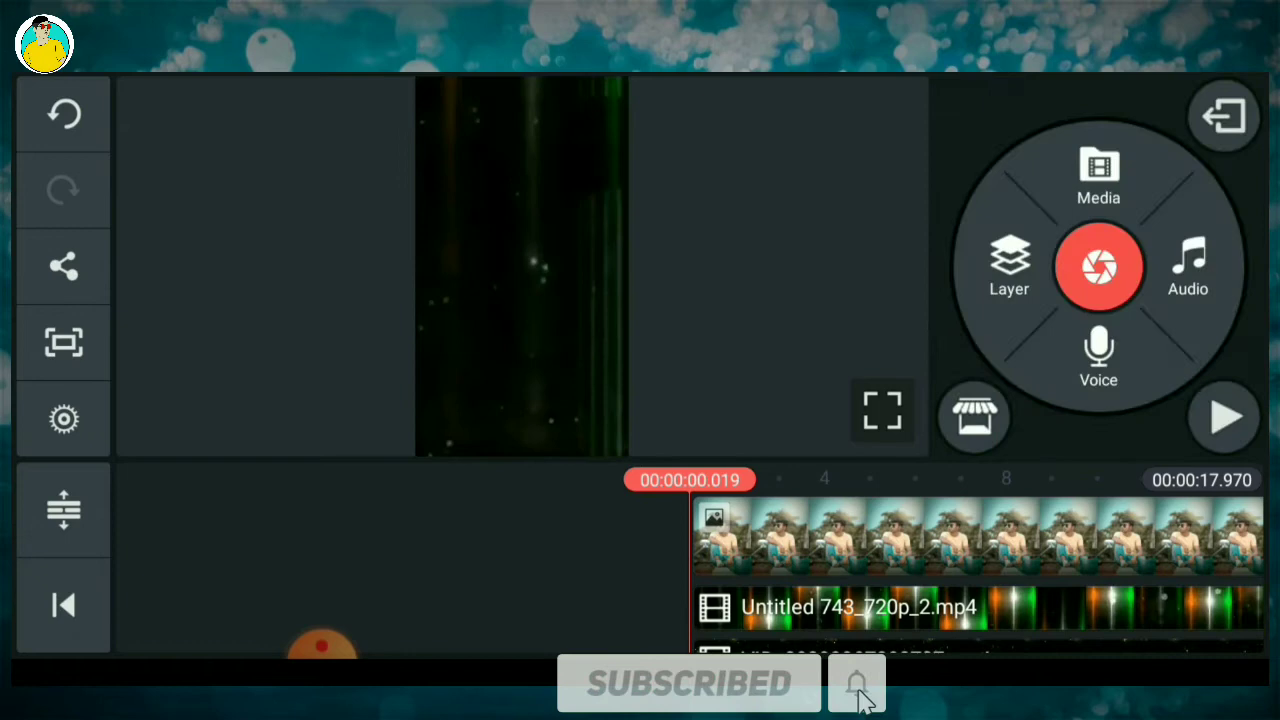
pyautogui.click(860, 607)
pyautogui.scroll(-5, 1099, 300)
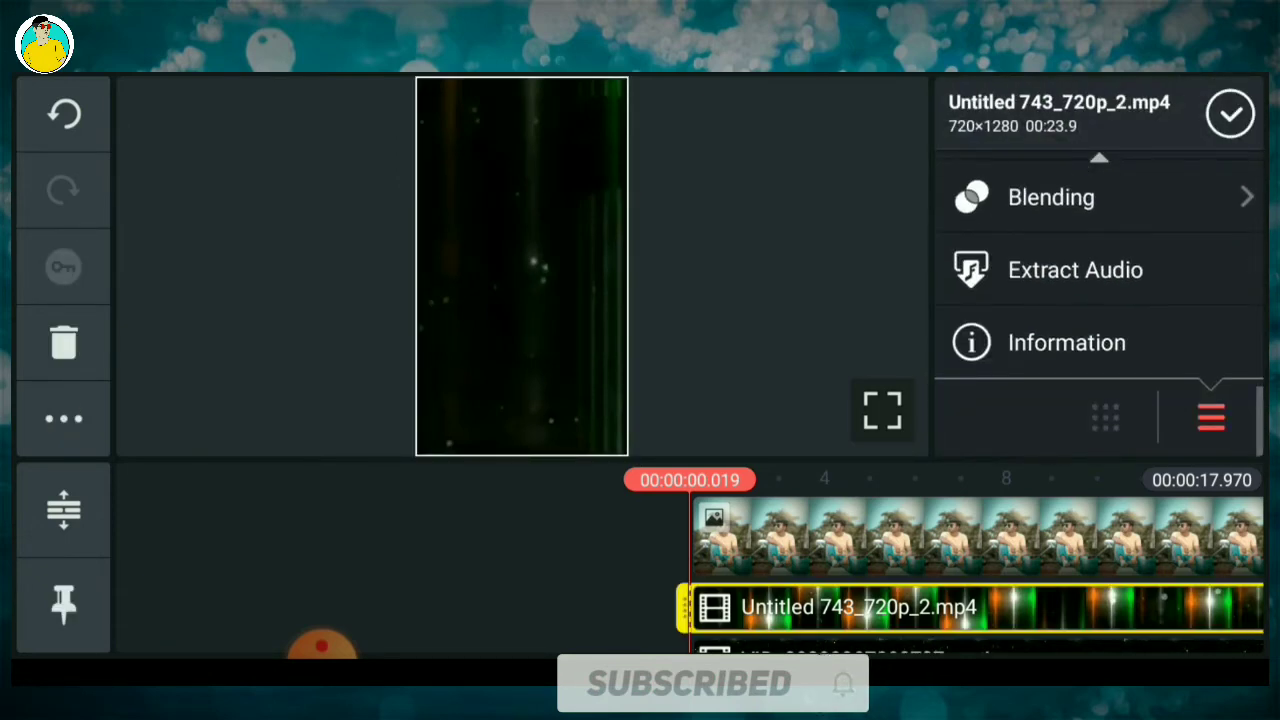
pyautogui.click(1060, 195)
pyautogui.scroll(-2, 1099, 380)
pyautogui.scroll(1, 1099, 380)
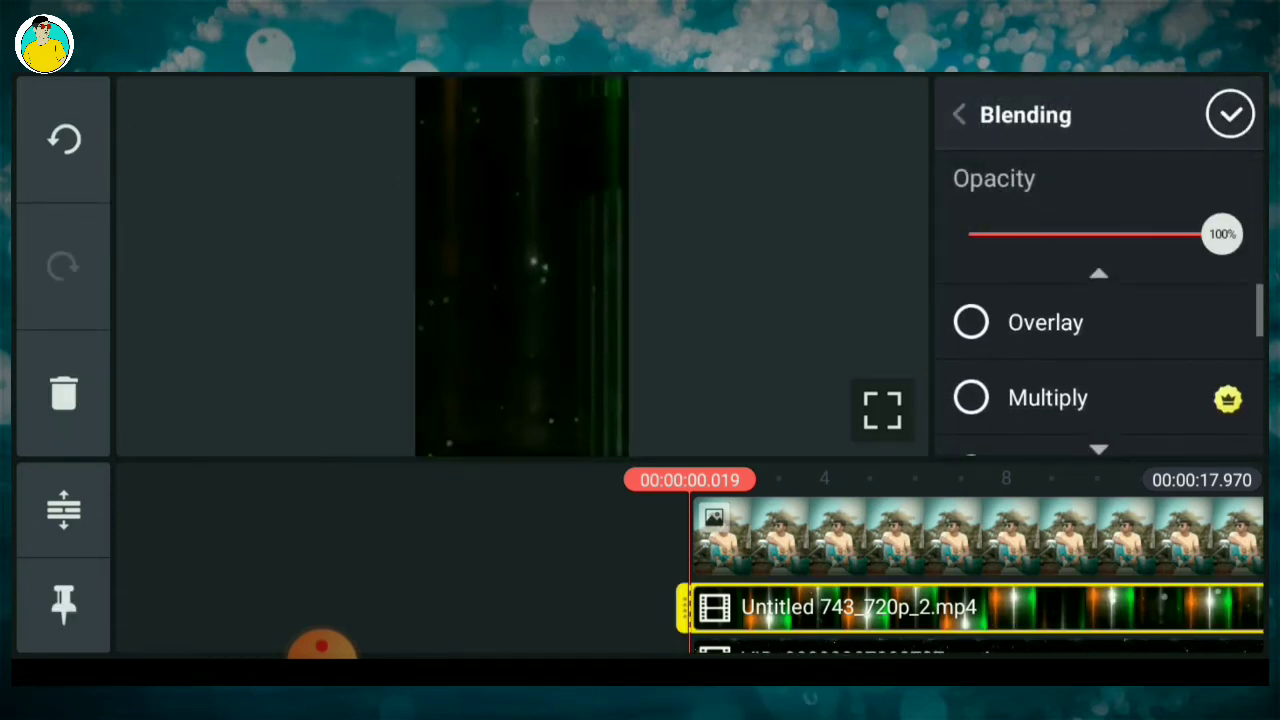
pyautogui.scroll(1, 1099, 360)
pyautogui.scroll(-2, 1099, 380)
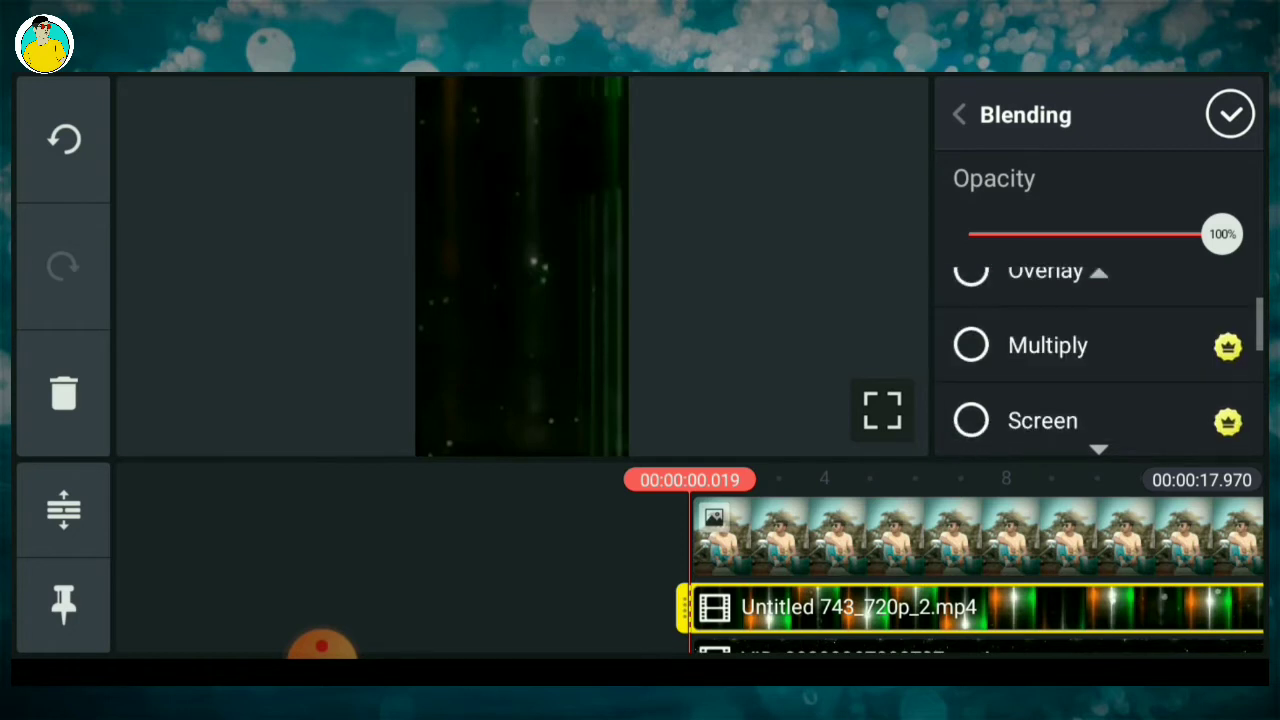
pyautogui.click(1045, 420)
# Set the light-leak layer to saturation +51 and brightness -9, with higher contrast.
pyautogui.click(1230, 114)
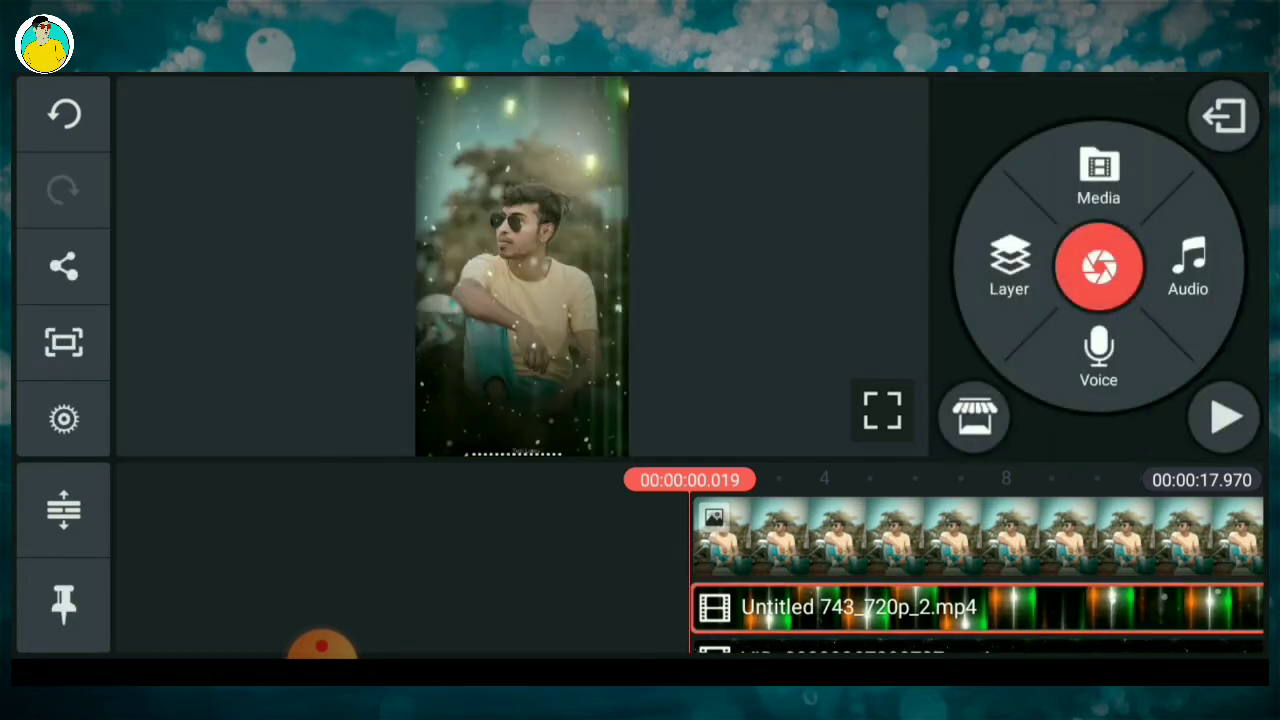
pyautogui.click(858, 607)
pyautogui.scroll(-3, 1099, 300)
pyautogui.scroll(-2, 1099, 300)
pyautogui.scroll(-2, 1099, 300)
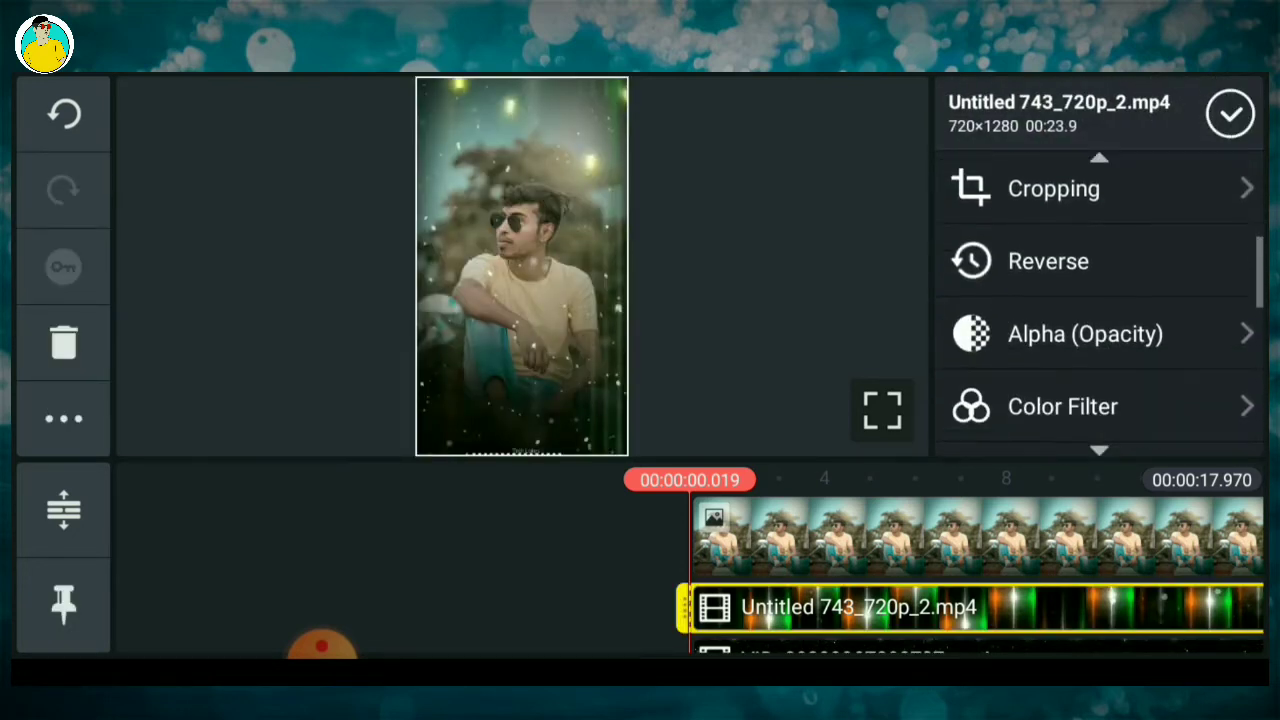
pyautogui.scroll(-2, 1099, 300)
pyautogui.scroll(-1, 1099, 300)
pyautogui.click(1066, 249)
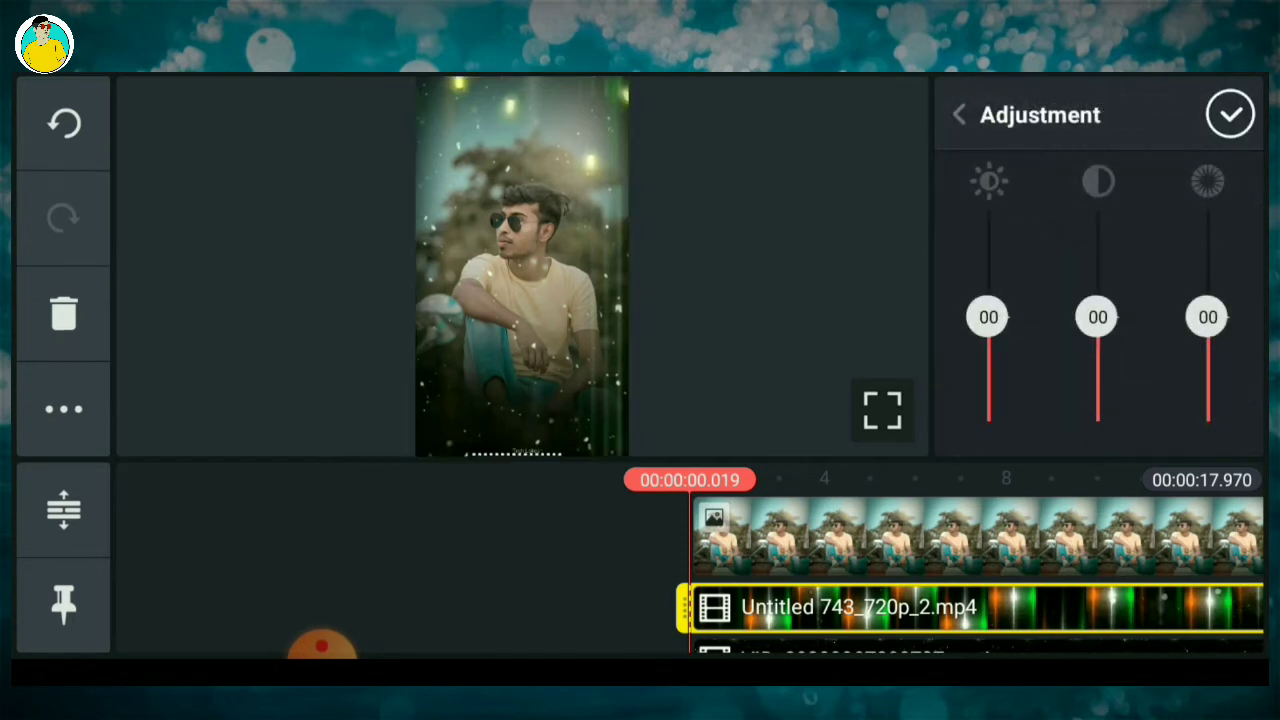
pyautogui.moveTo(1208, 317); pyautogui.dragTo(1208, 293)
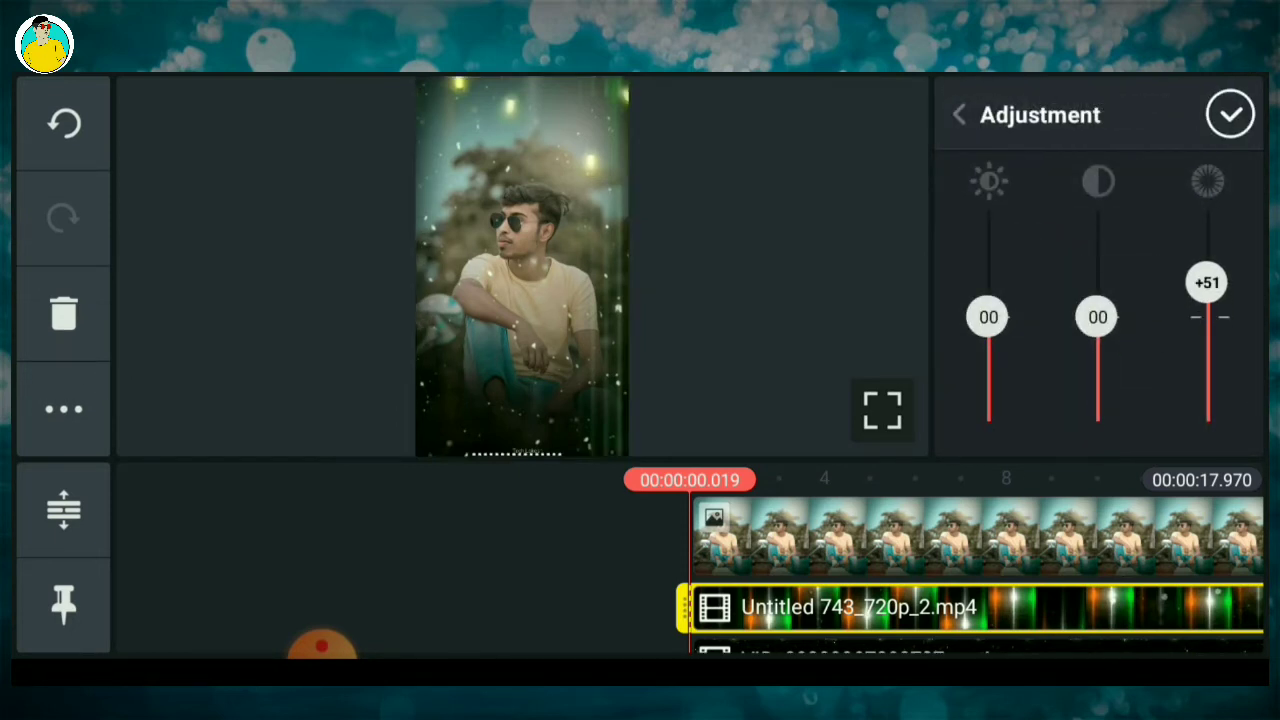
pyautogui.moveTo(988, 317); pyautogui.dragTo(988, 332)
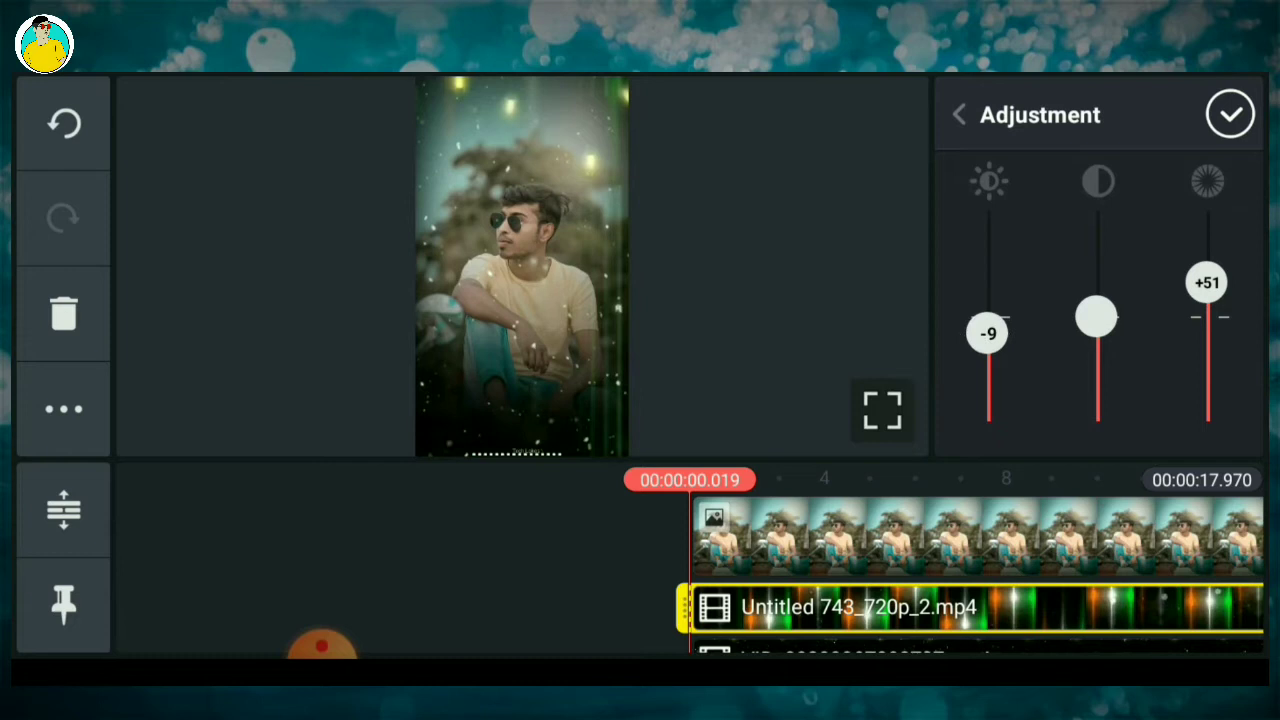
pyautogui.moveTo(1098, 317); pyautogui.dragTo(1098, 296)
pyautogui.click(1230, 114)
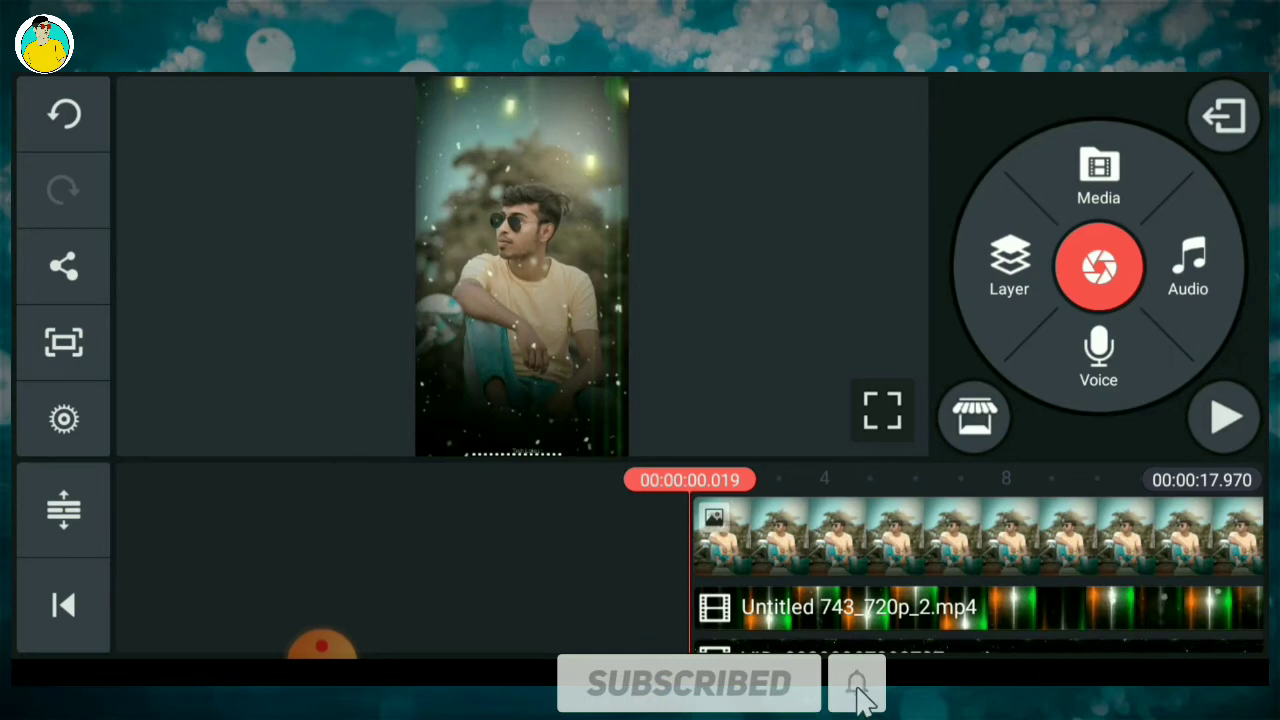
# Play back the layered edit and pause at about 5.5 seconds.
pyautogui.click(1227, 418)
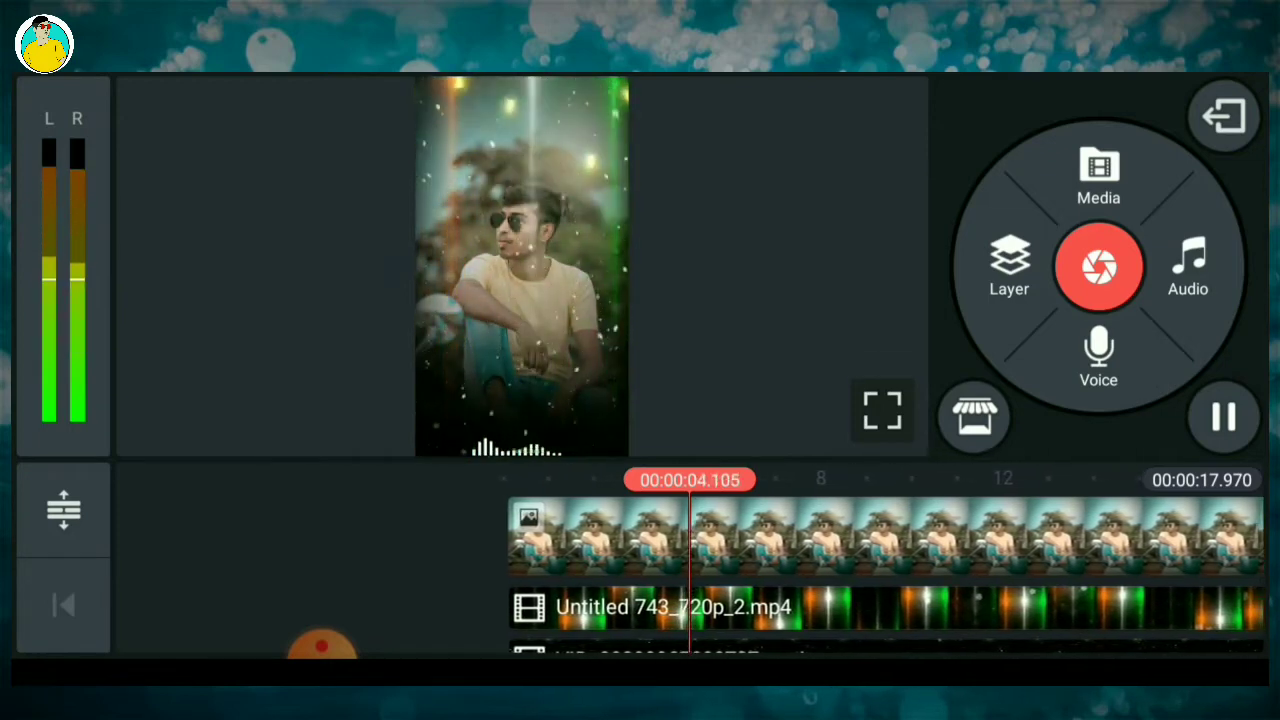
pyautogui.click(1224, 417)
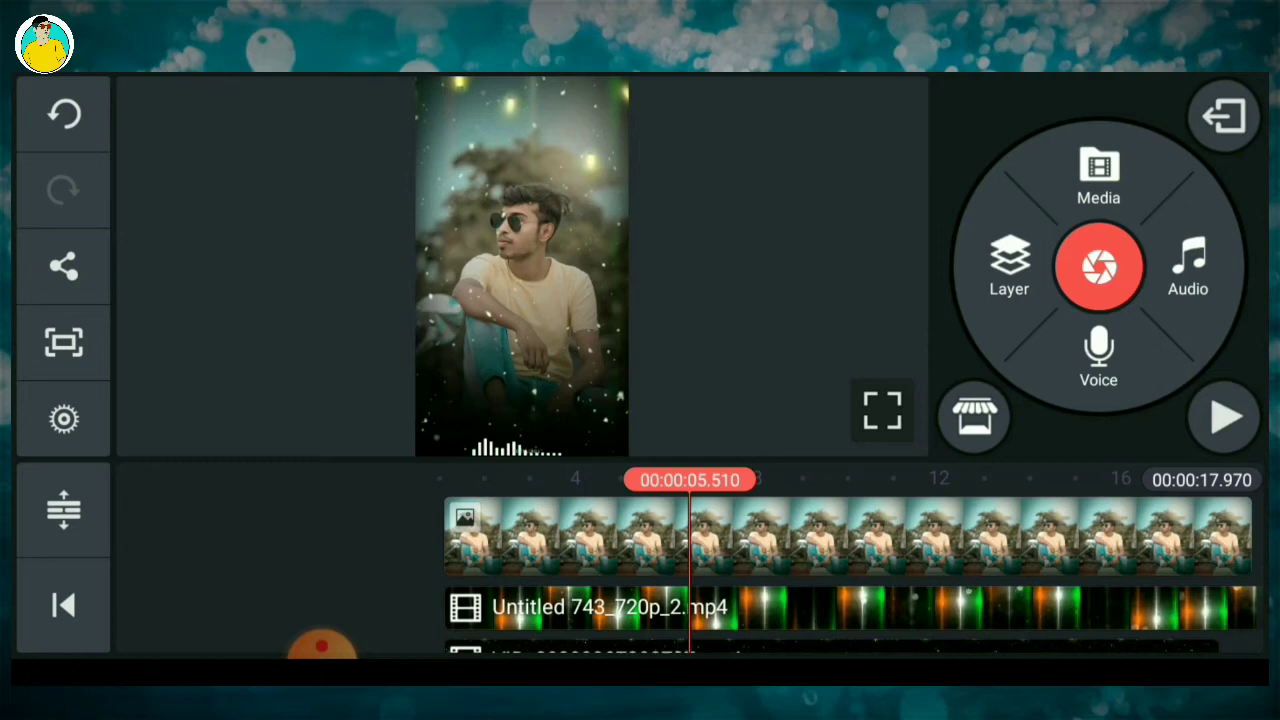
pyautogui.click(1009, 265)
# Add the Happy Independent Day image from Download, scale it up, and position it below the face.
pyautogui.click(900, 120)
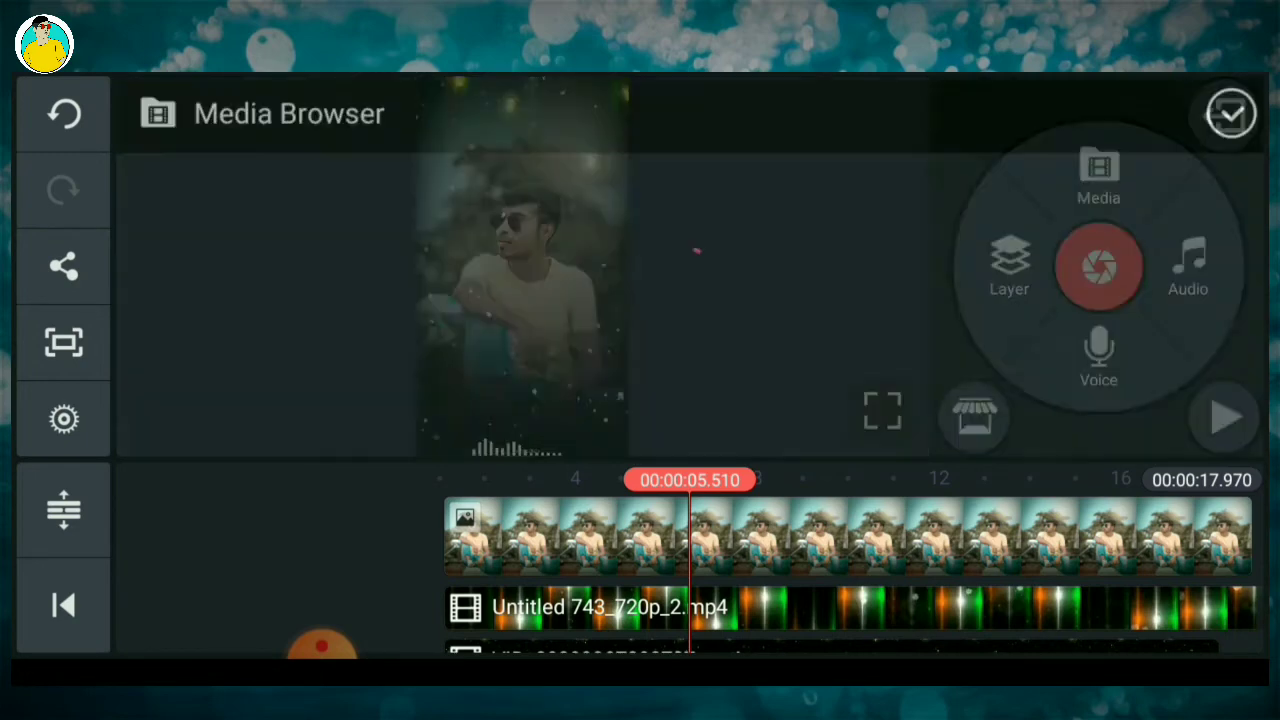
pyautogui.click(230, 365)
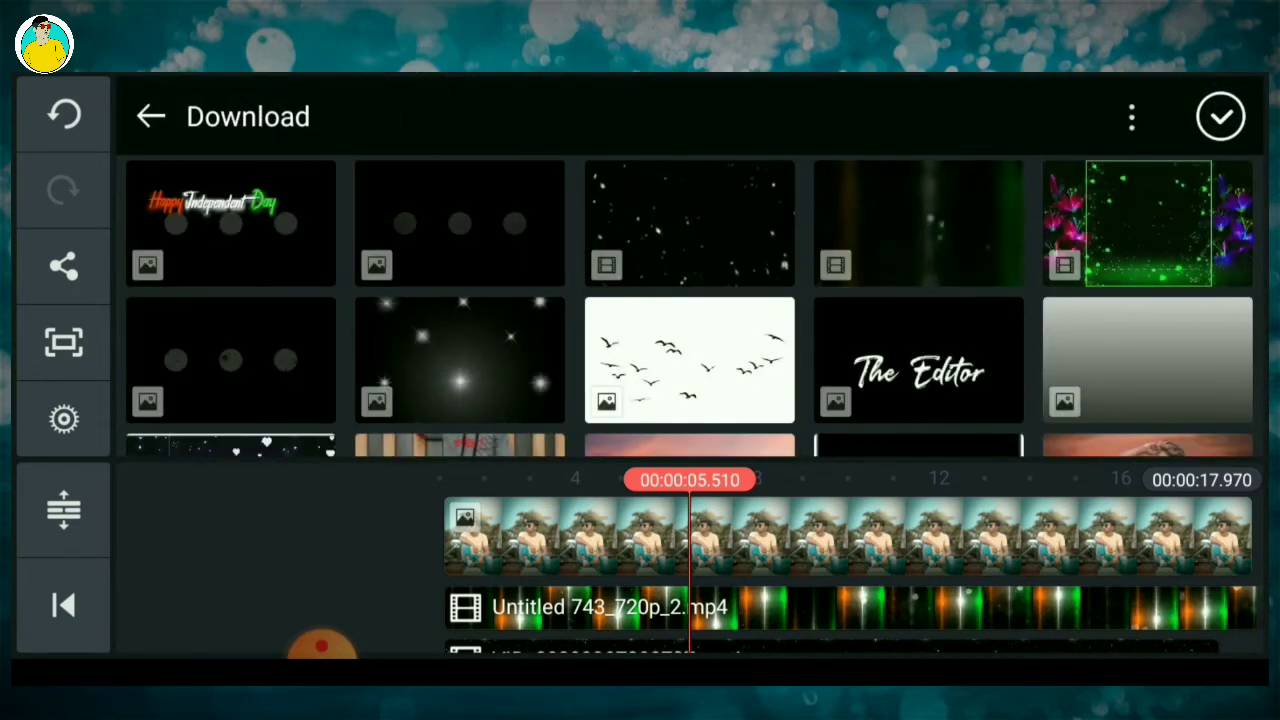
pyautogui.click(214, 214)
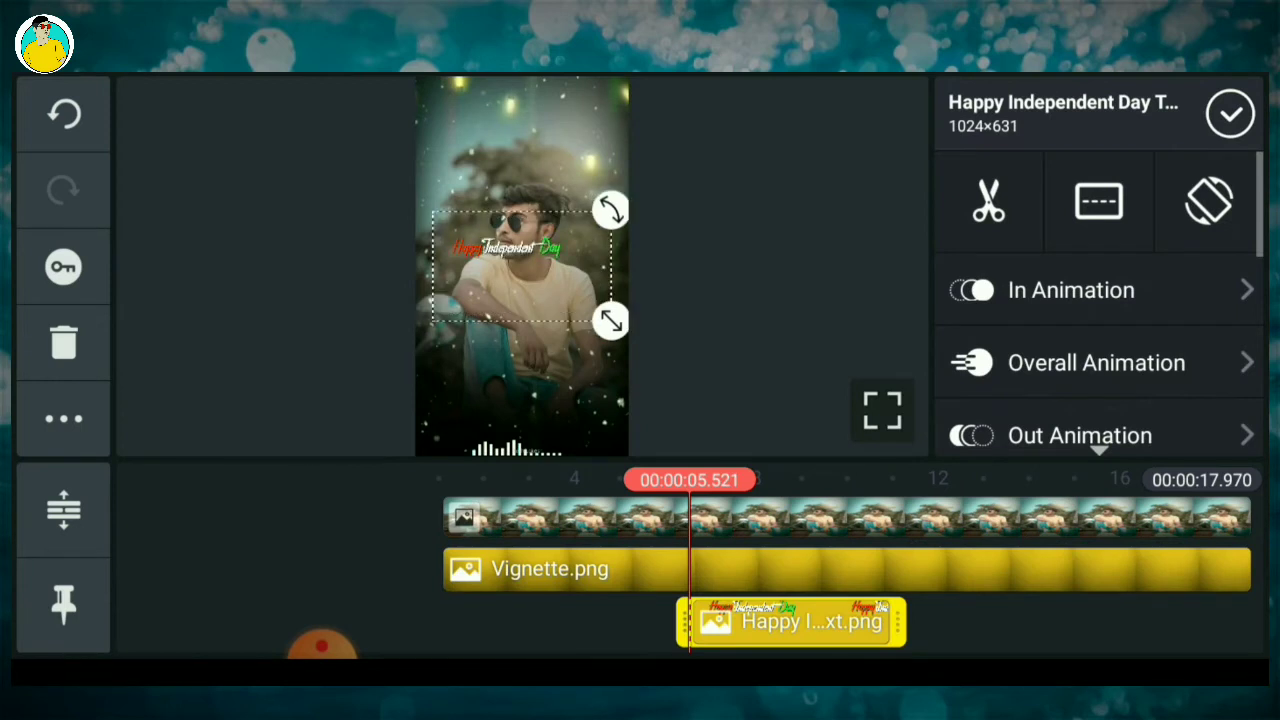
pyautogui.moveTo(600, 315); pyautogui.dragTo(640, 360)
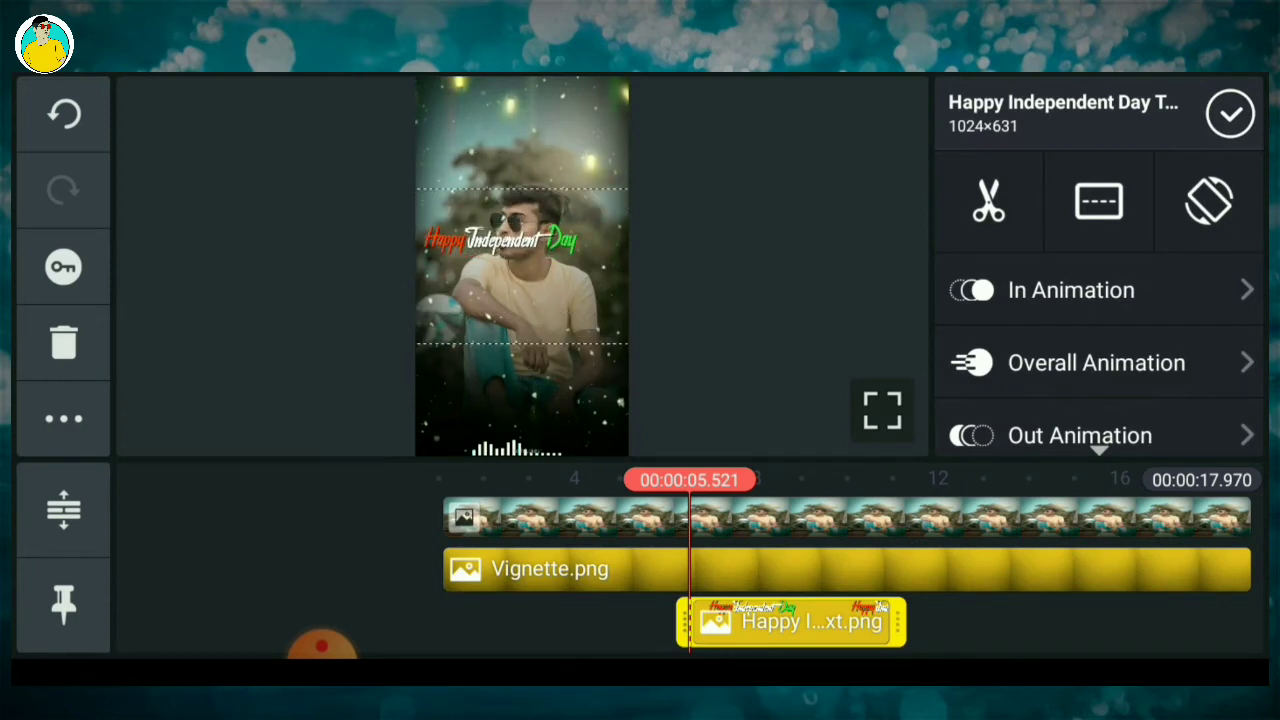
pyautogui.moveTo(520, 265)
pyautogui.mouseDown()
pyautogui.moveTo(480, 235)
pyautogui.moveTo(525, 330)
pyautogui.mouseUp()
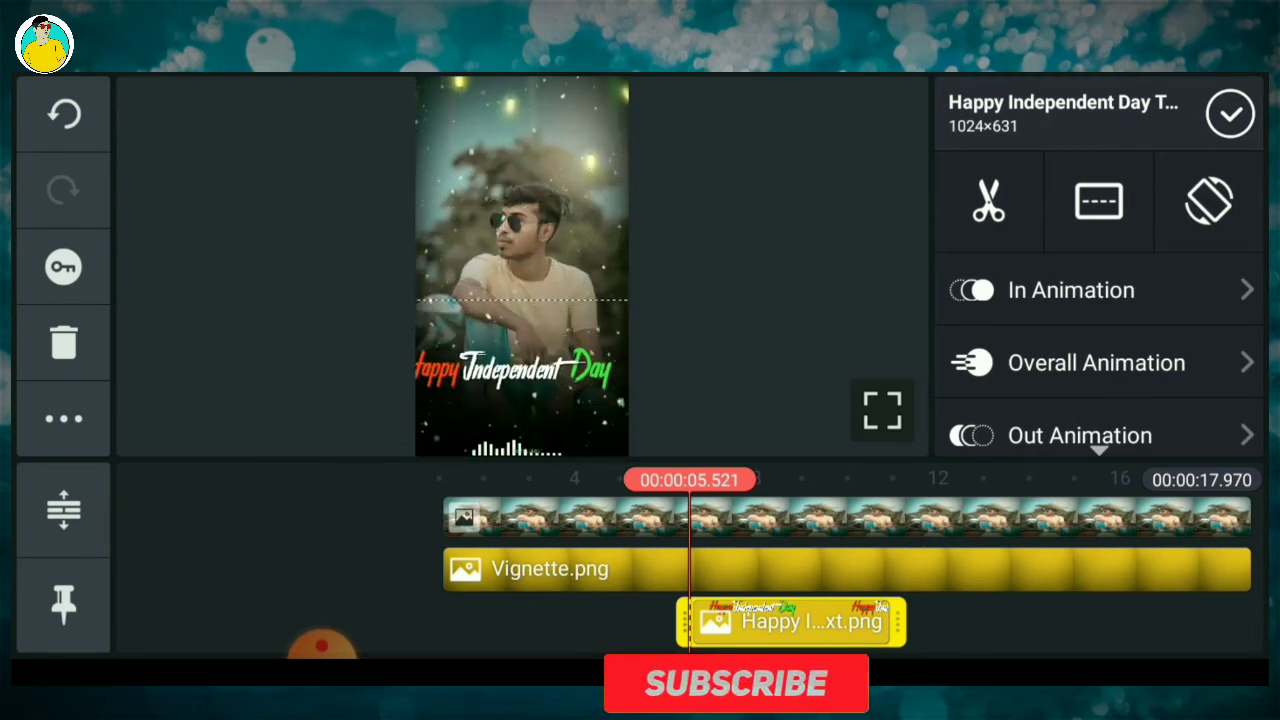
pyautogui.moveTo(525, 330)
pyautogui.mouseDown()
pyautogui.moveTo(470, 230)
pyautogui.moveTo(520, 310)
pyautogui.mouseUp()
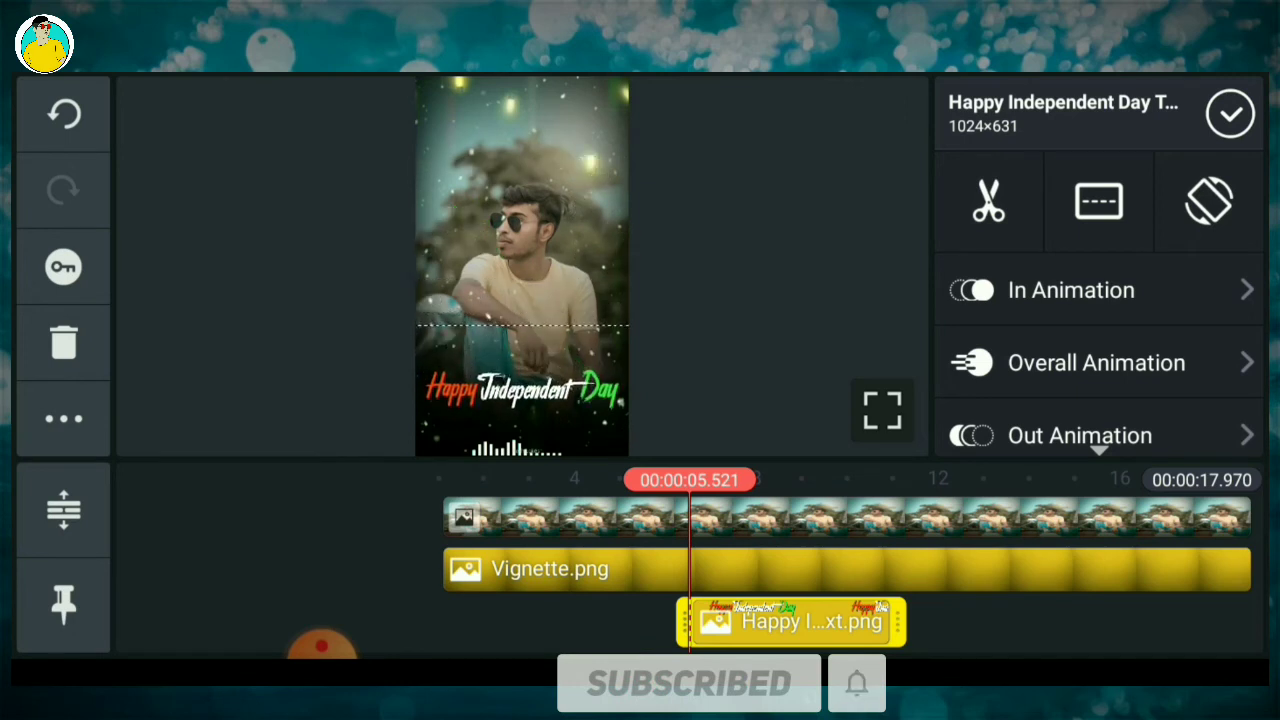
pyautogui.moveTo(525, 330); pyautogui.dragTo(525, 350)
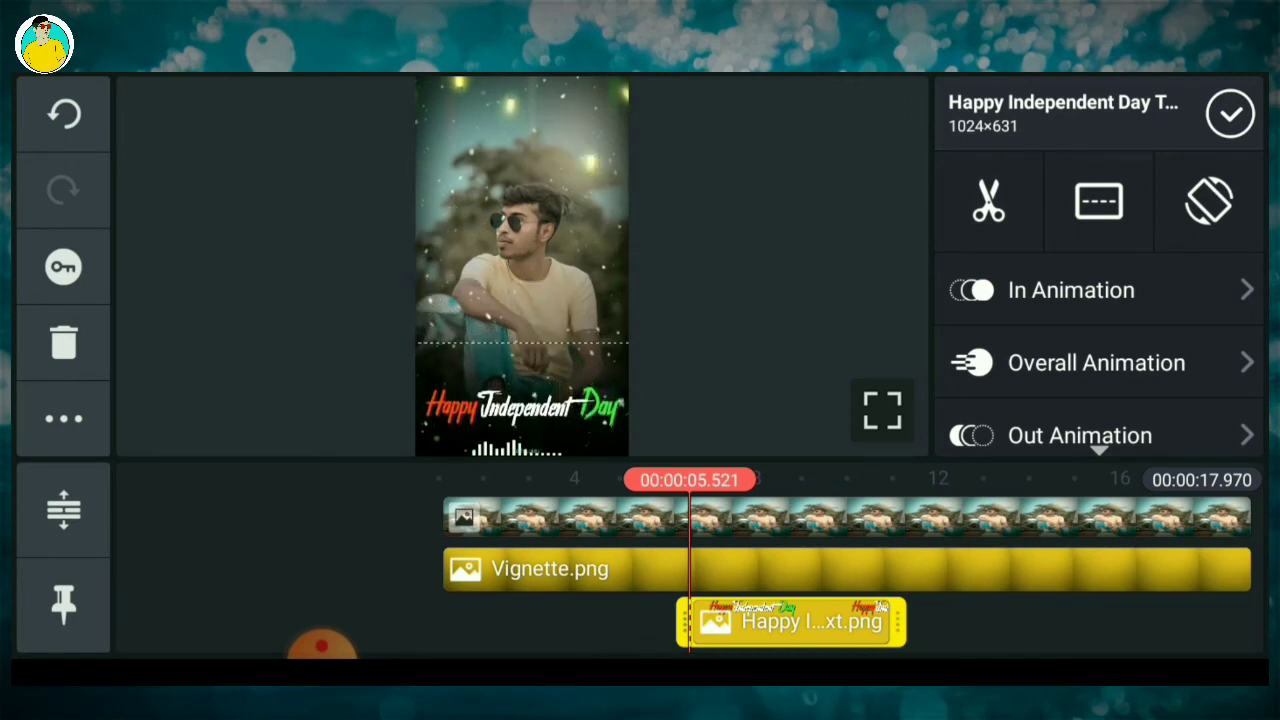
# Extend the Happy Independent Day text layer across the full 17.97-second timeline, then replay from the start.
pyautogui.click(1230, 114)
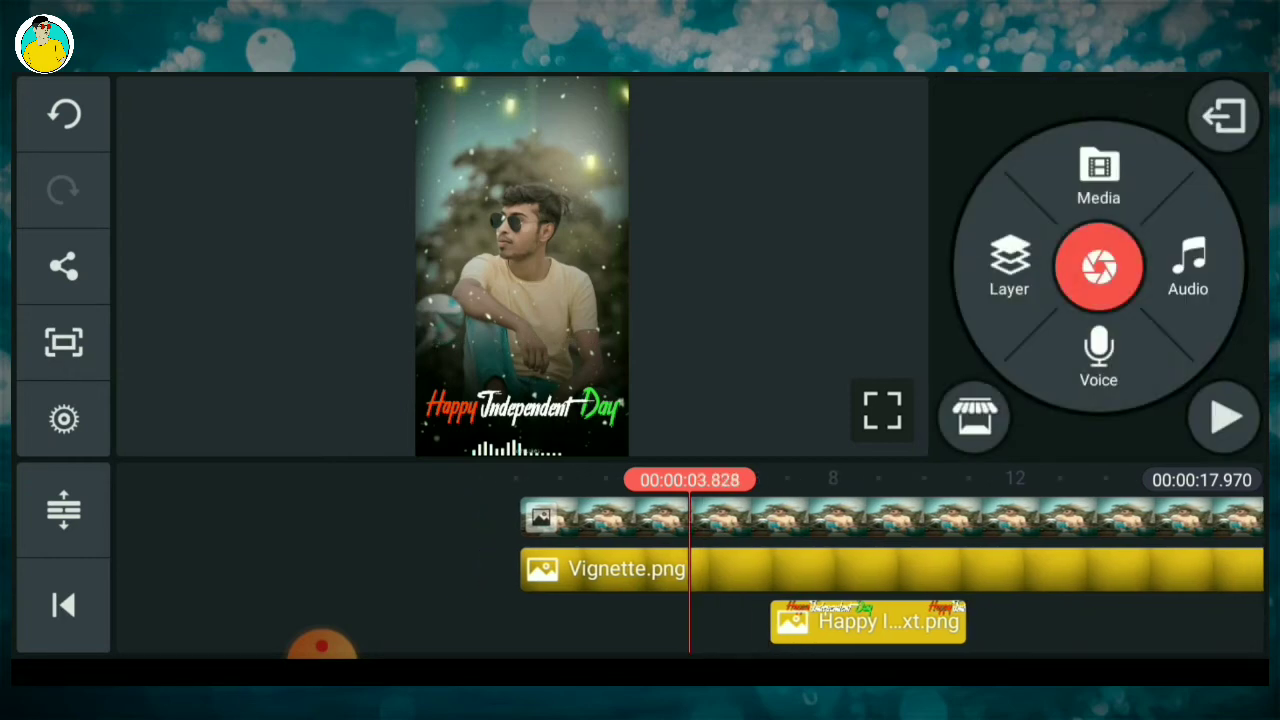
pyautogui.moveTo(600, 520); pyautogui.dragTo(840, 520)
pyautogui.click(1030, 621)
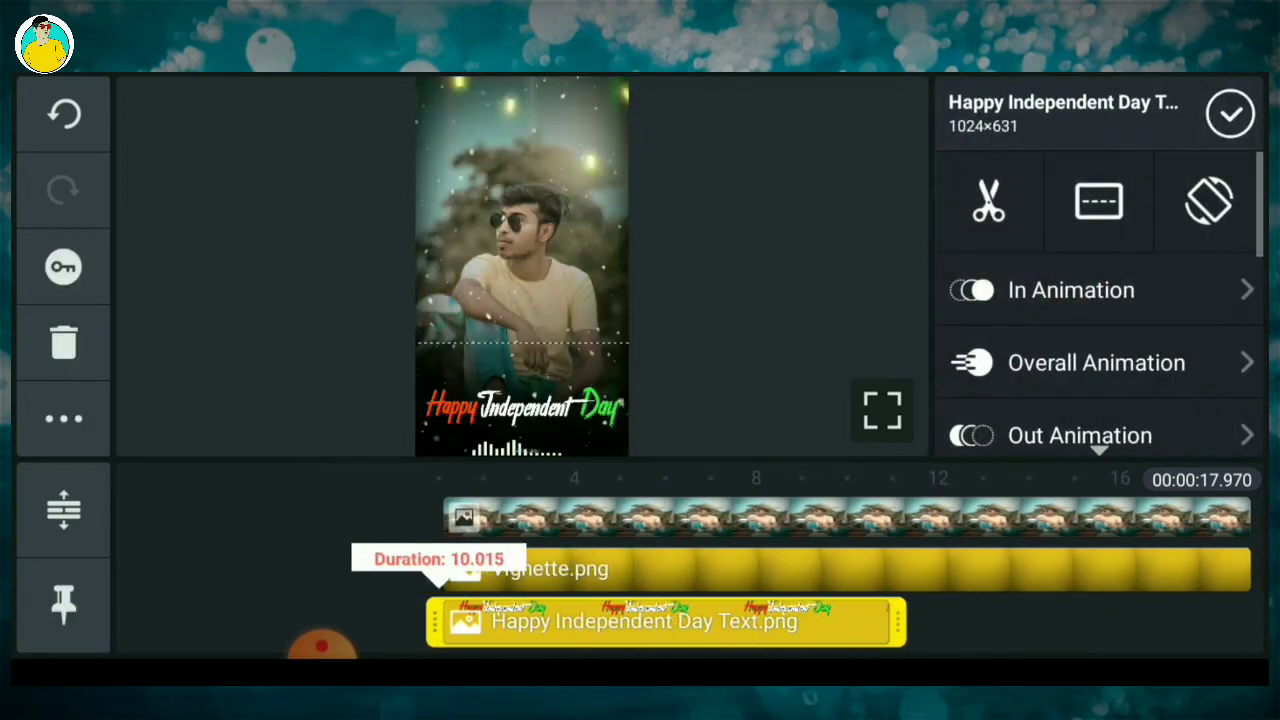
pyautogui.moveTo(780, 621)
pyautogui.mouseDown()
pyautogui.moveTo(640, 570)
pyautogui.moveTo(705, 570)
pyautogui.mouseUp()
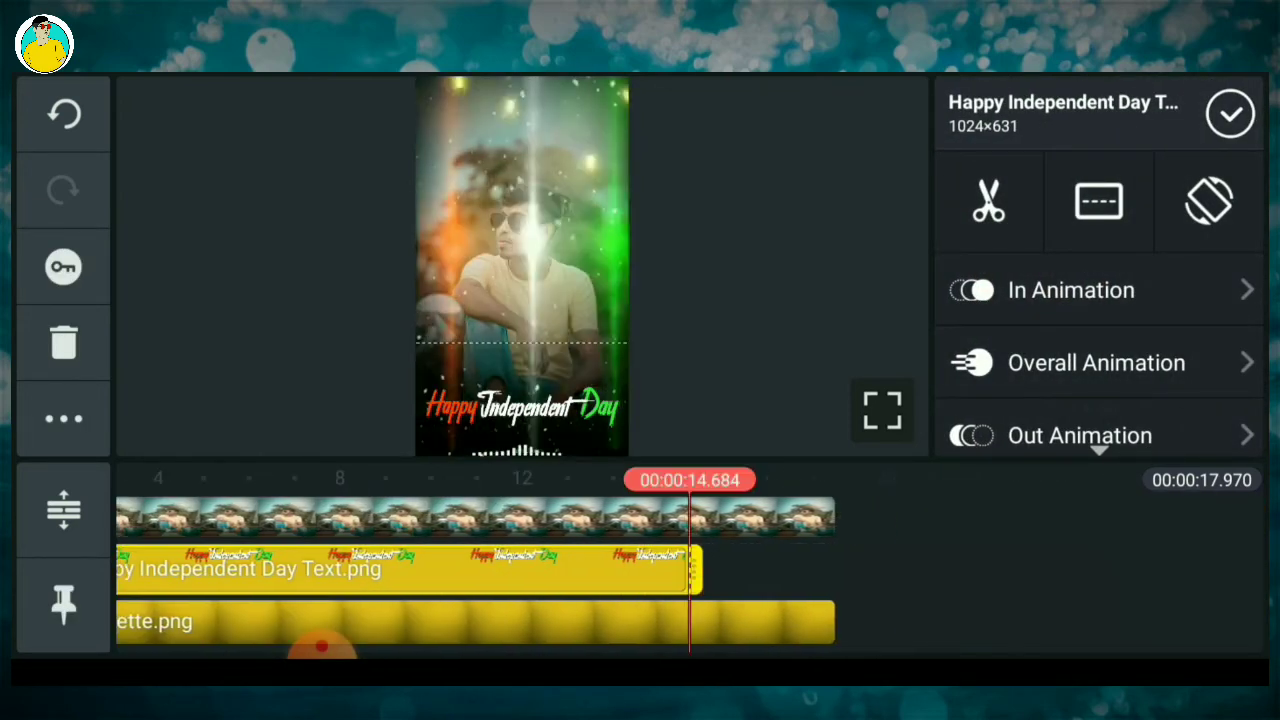
pyautogui.click(1230, 114)
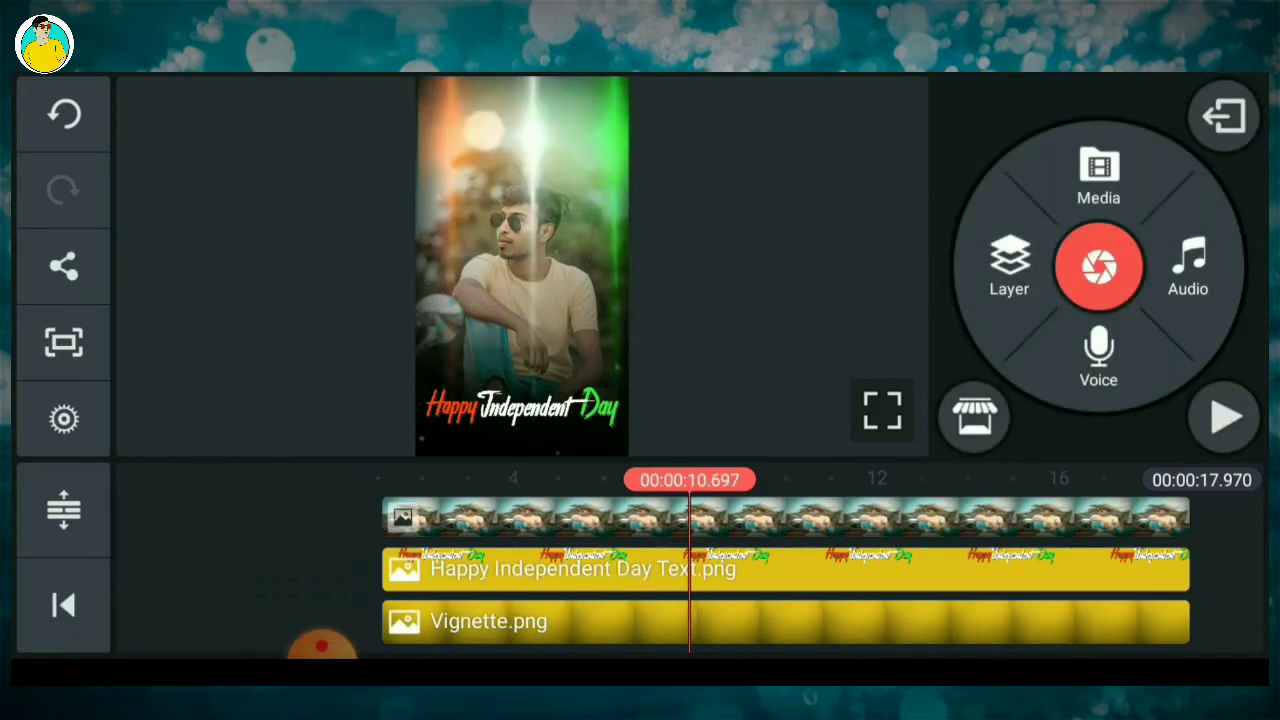
pyautogui.click(63, 605)
pyautogui.click(1222, 418)
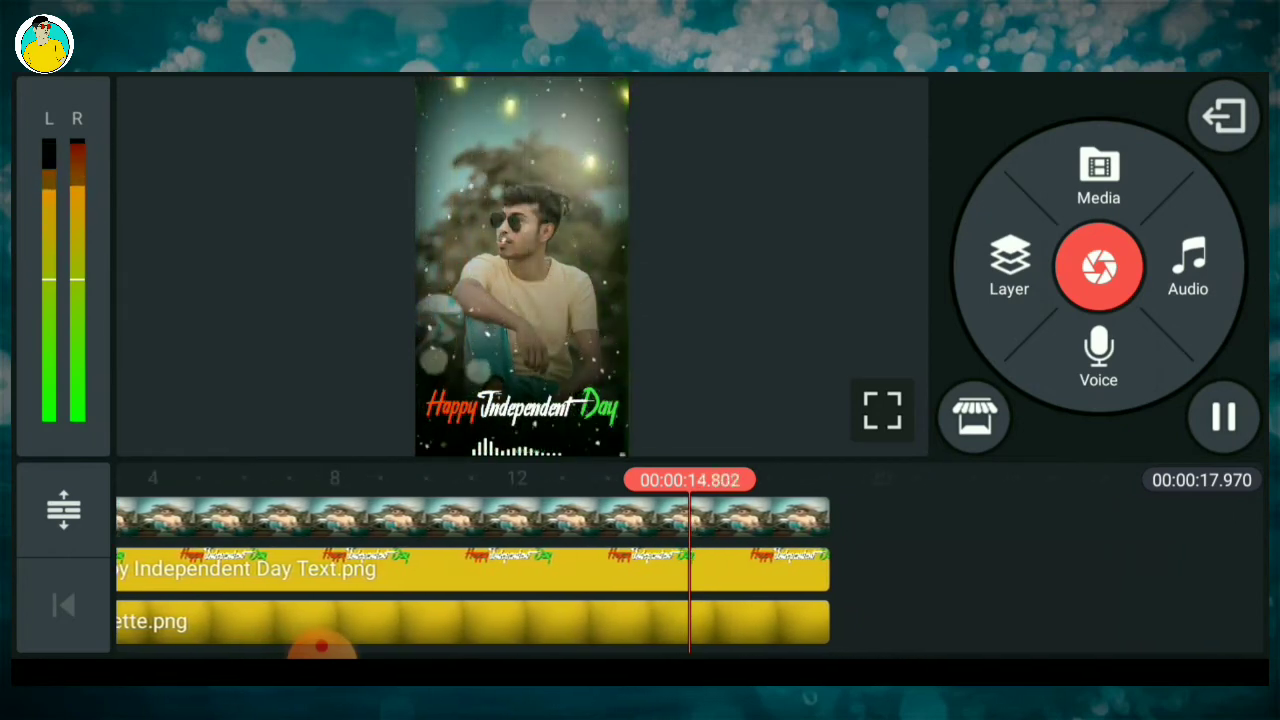
pyautogui.click(1224, 418)
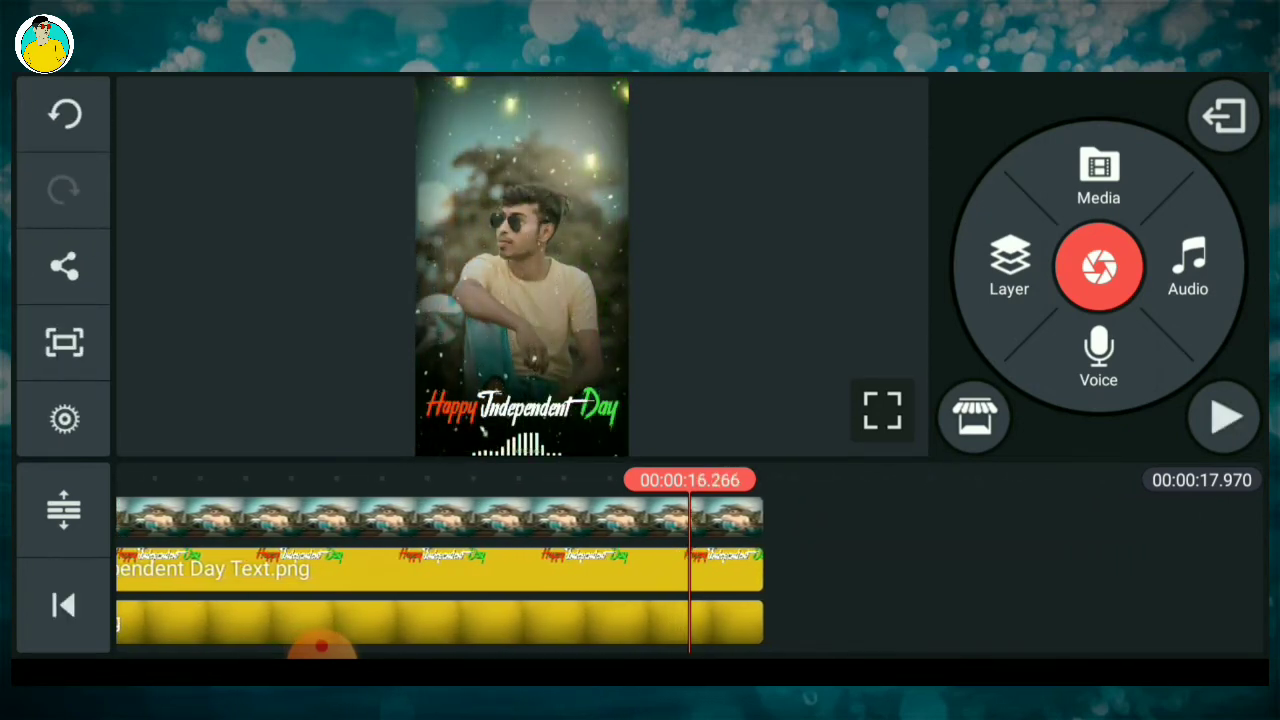